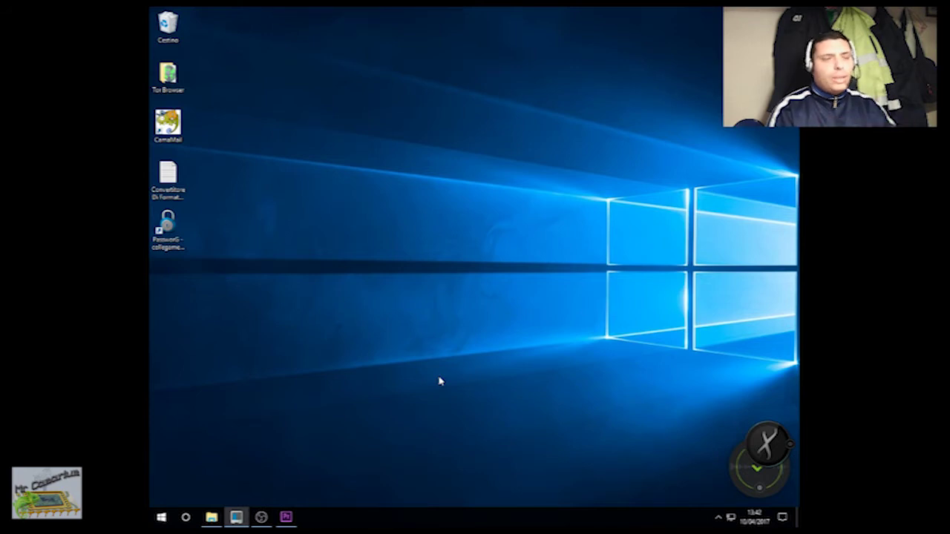
Start a new Premiere Pro project named 'Video Olografico'.
left_click(292, 519)
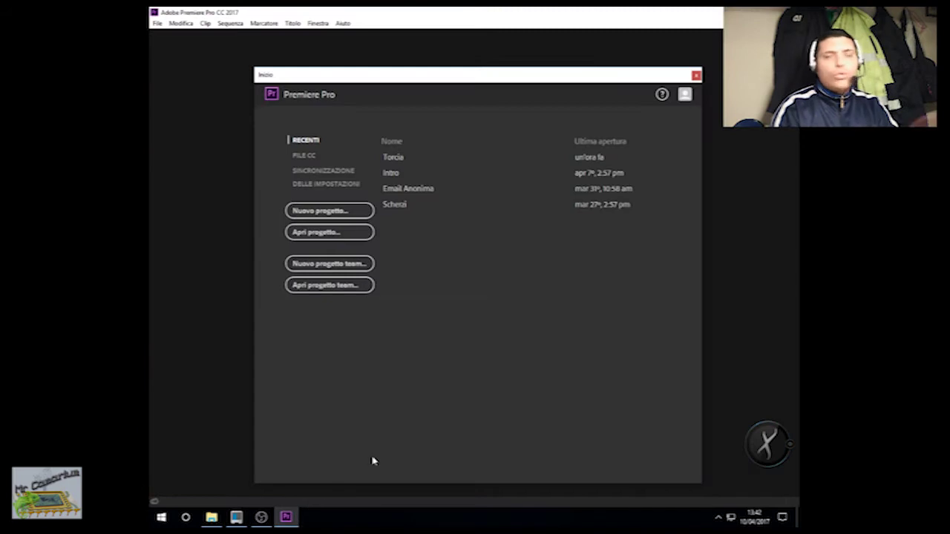
left_click(329, 213)
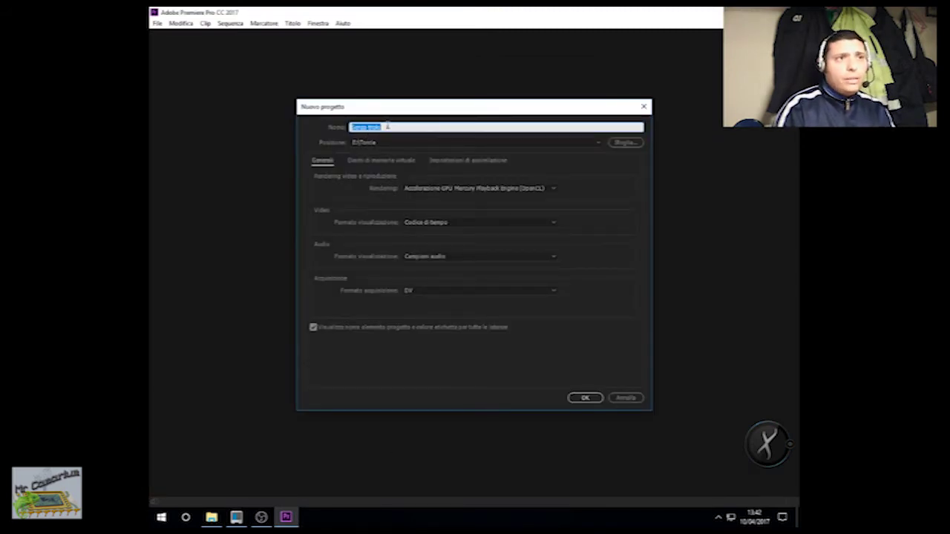
type("t")
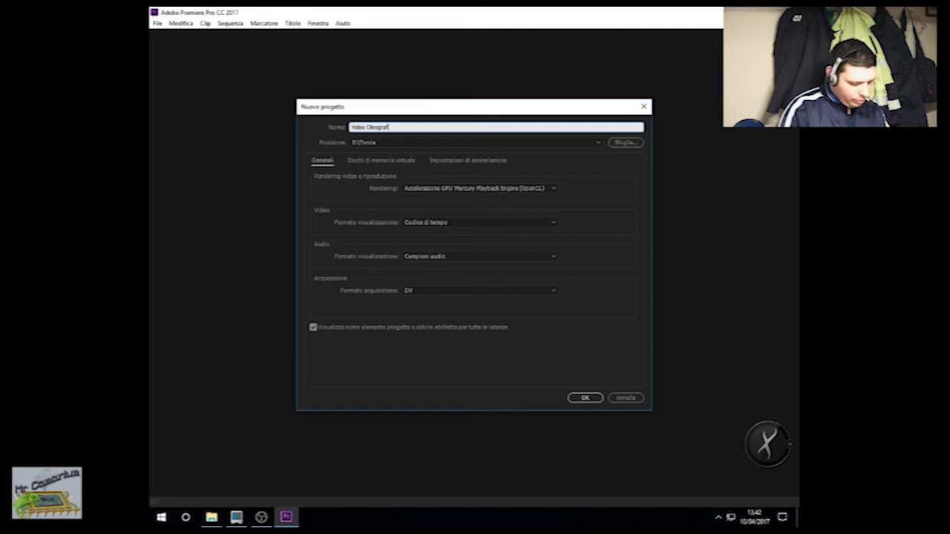
Create a new Olografico folder on Temp (E:) as the project location.
left_click(625, 142)
left_click(341, 312)
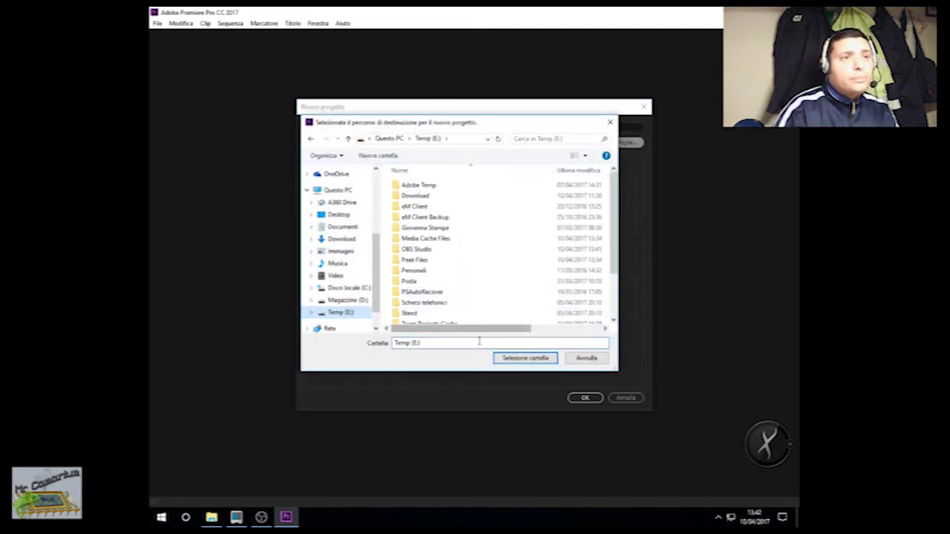
right_click(527, 242)
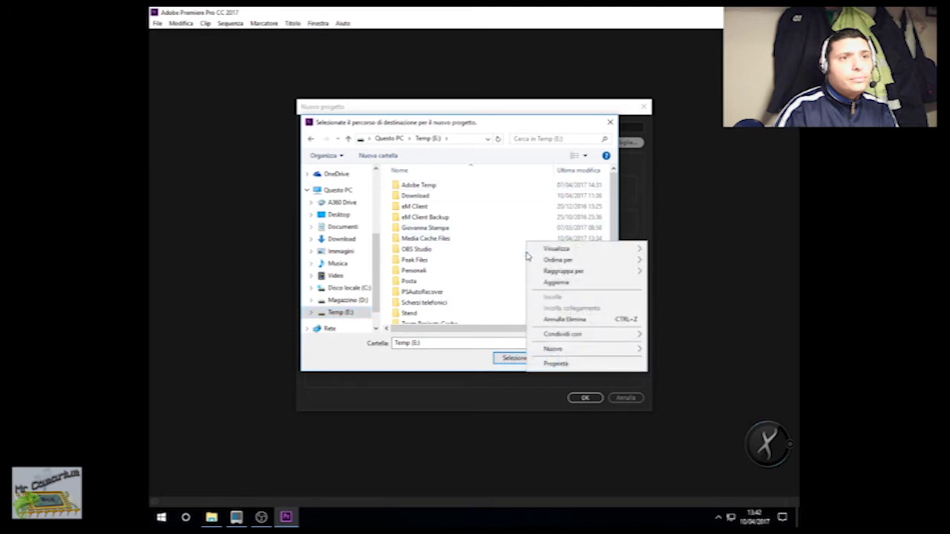
mouse_move(563, 353)
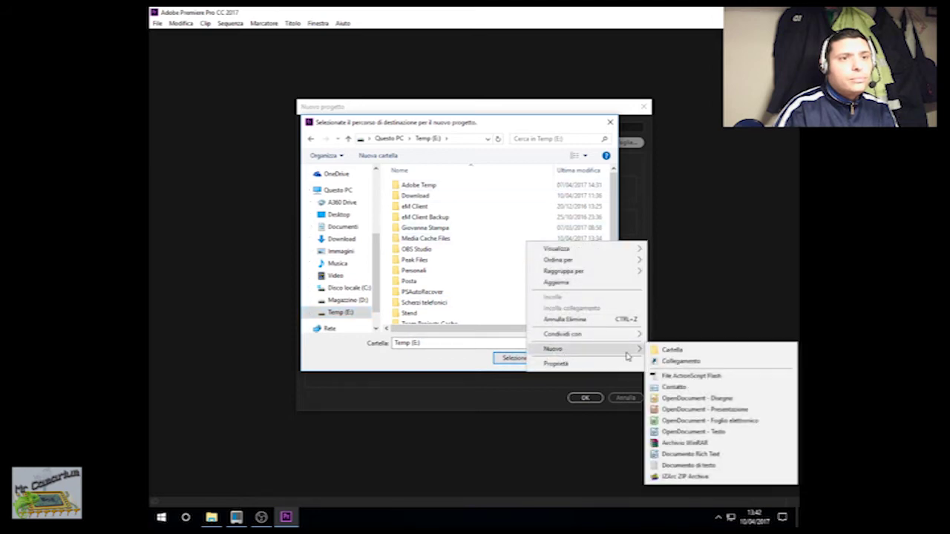
left_click(690, 350)
type("Ok")
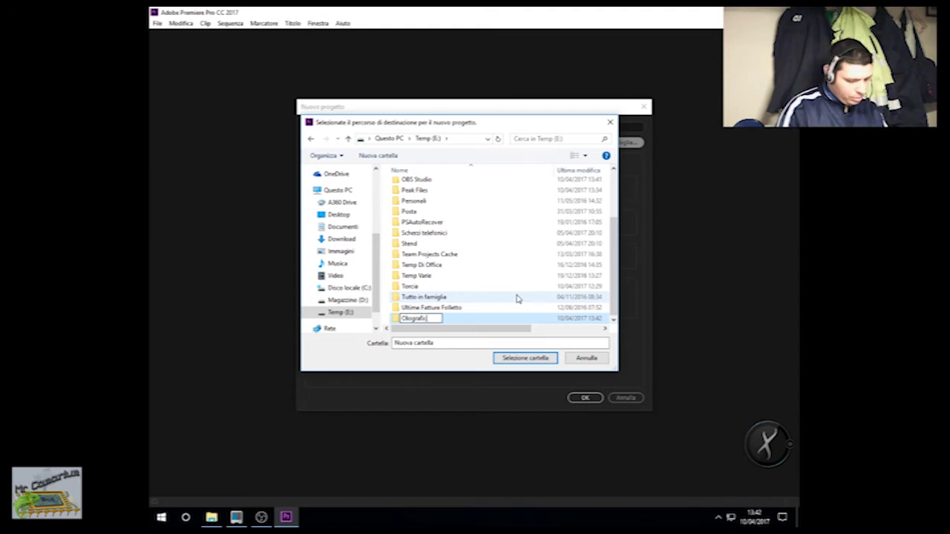
key("Return")
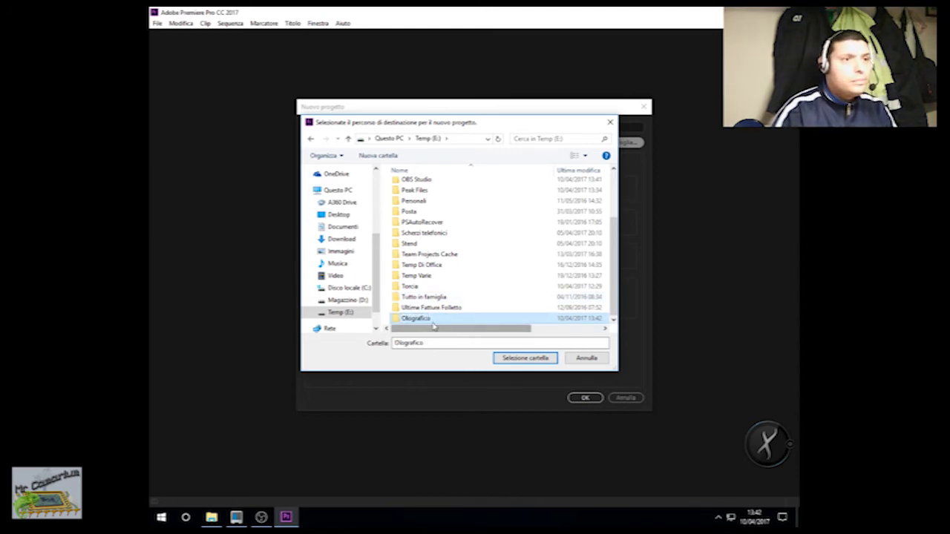
double_click(421, 319)
Confirm Olografico as project location and set the captured video scratch disk to E:\Olografico.
left_click(526, 358)
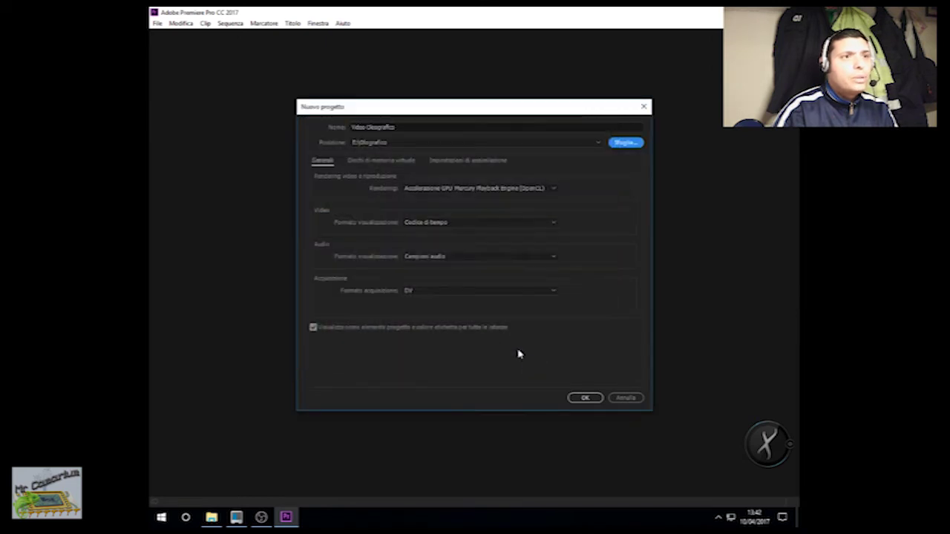
left_click(386, 163)
left_click(614, 178)
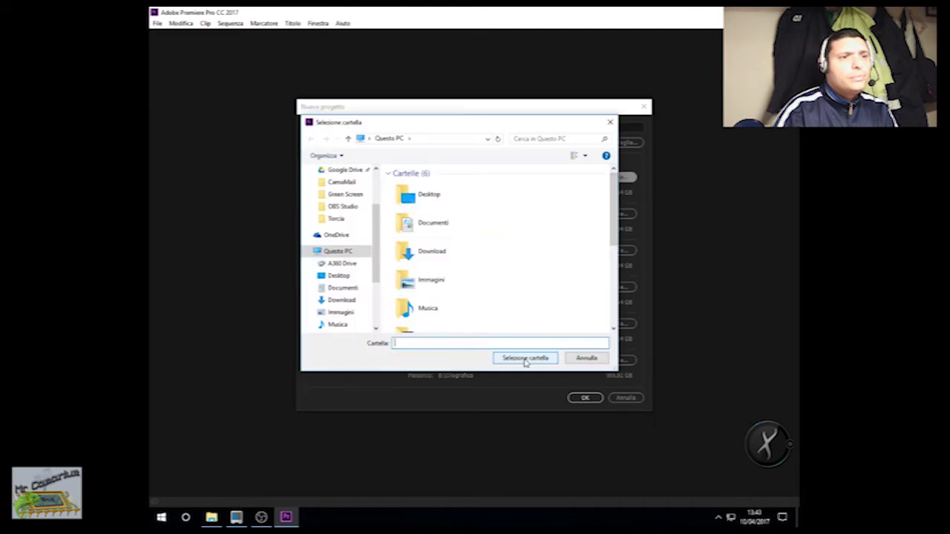
scroll(378, 277, "down", 3)
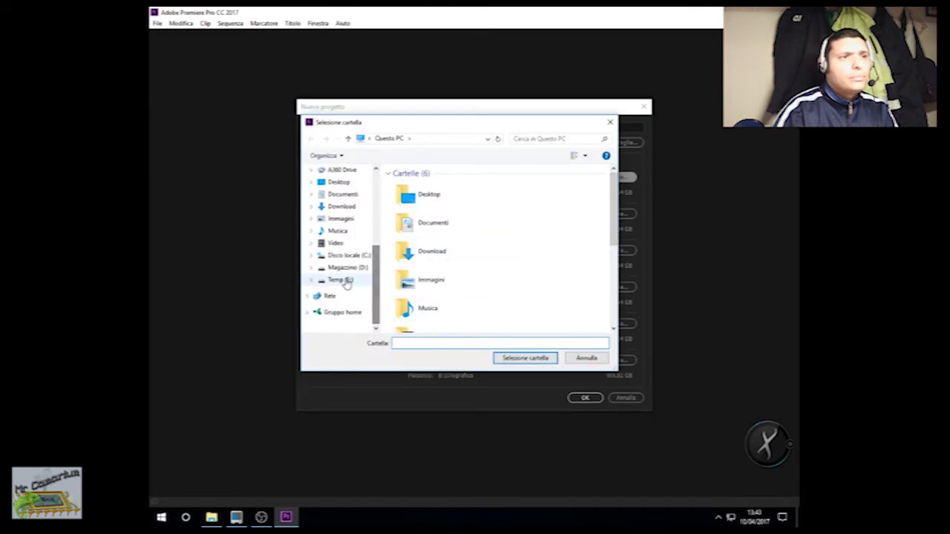
left_click(341, 279)
left_click_drag(614, 187, 615, 220)
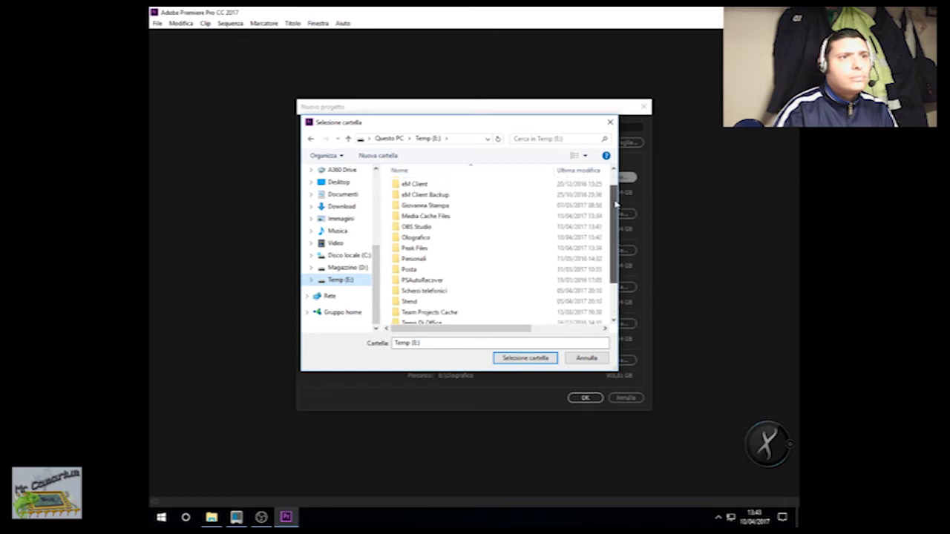
double_click(405, 218)
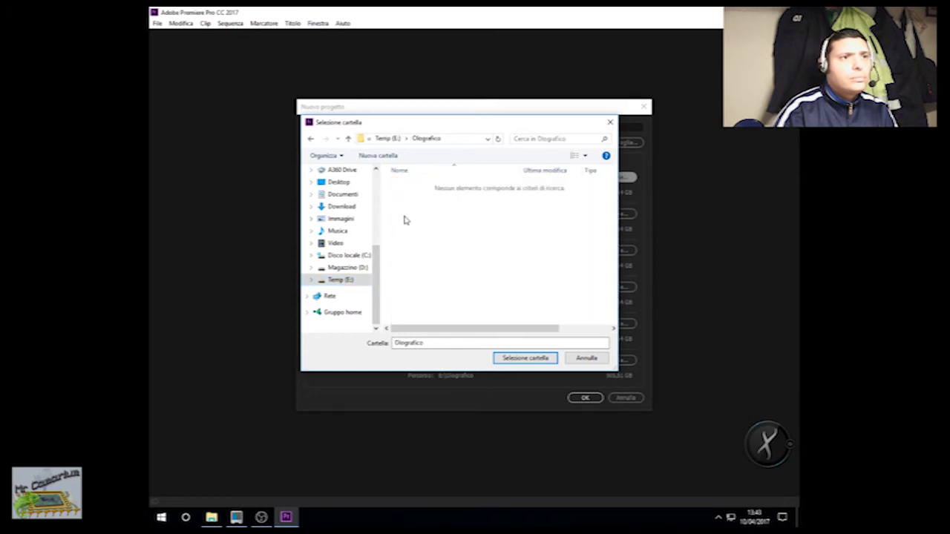
key("Return")
Point audio, preview, auto-save and CC Libraries scratch disks to Olografico, then create the project.
left_click(615, 214)
left_click(523, 358)
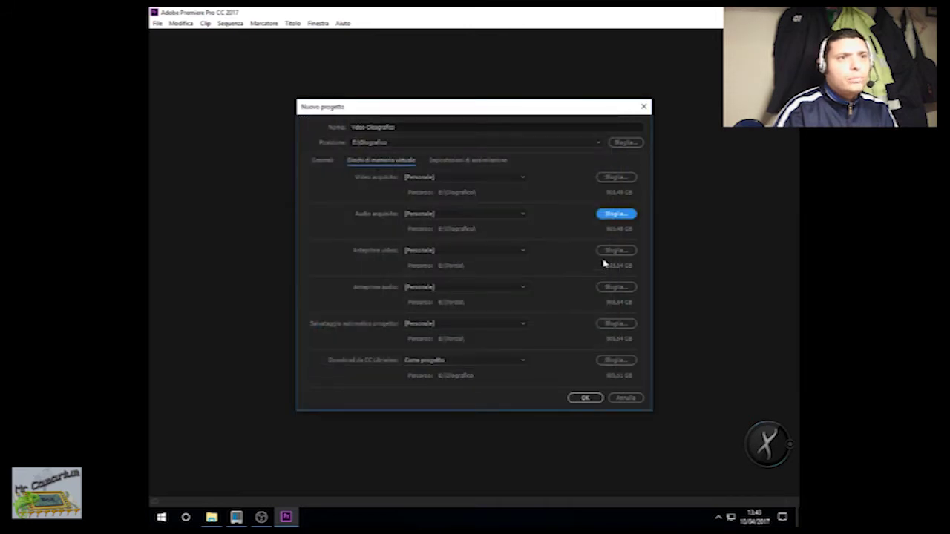
left_click(615, 250)
left_click(507, 360)
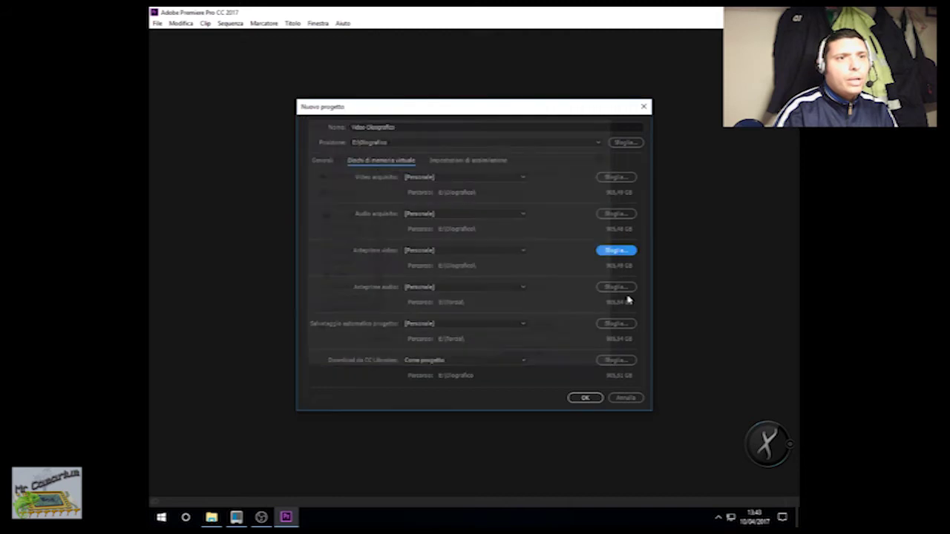
left_click(624, 286)
left_click(525, 359)
left_click(615, 325)
left_click(512, 360)
left_click(608, 362)
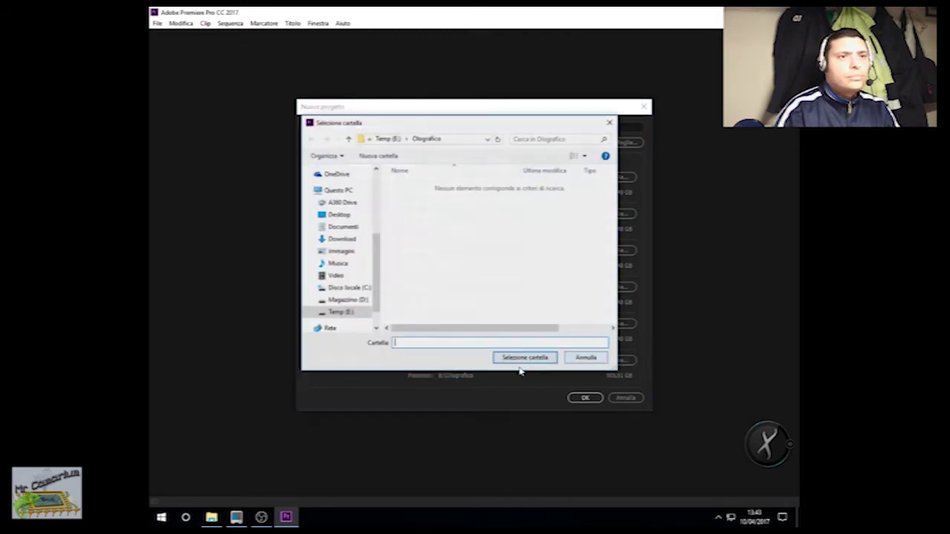
left_click(519, 359)
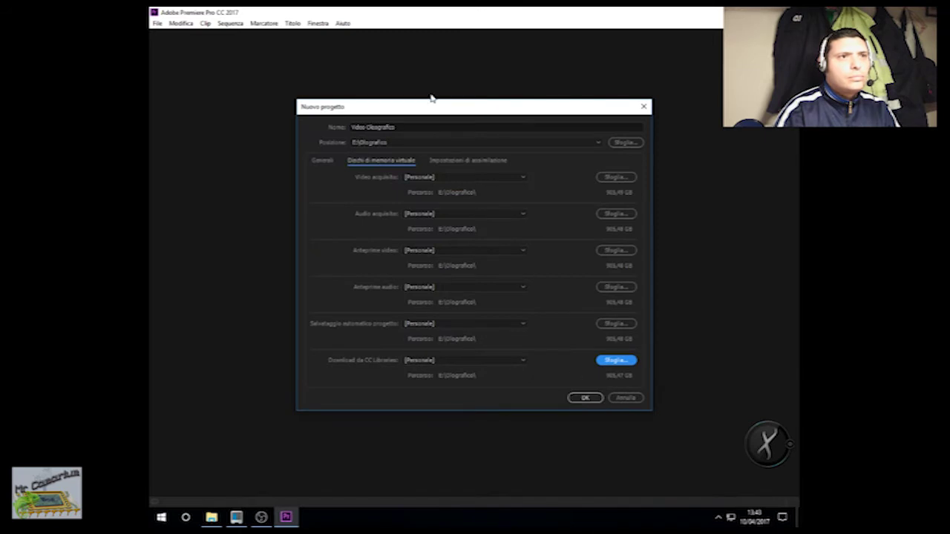
left_click(577, 398)
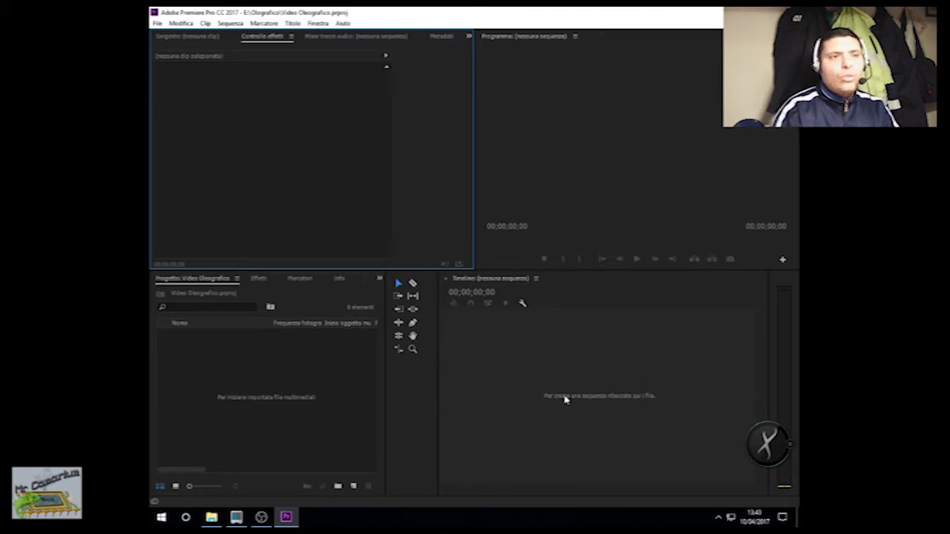
Create Sequenza 01 with the DV-PAL 32 kHz Widescreen preset.
left_click(158, 23)
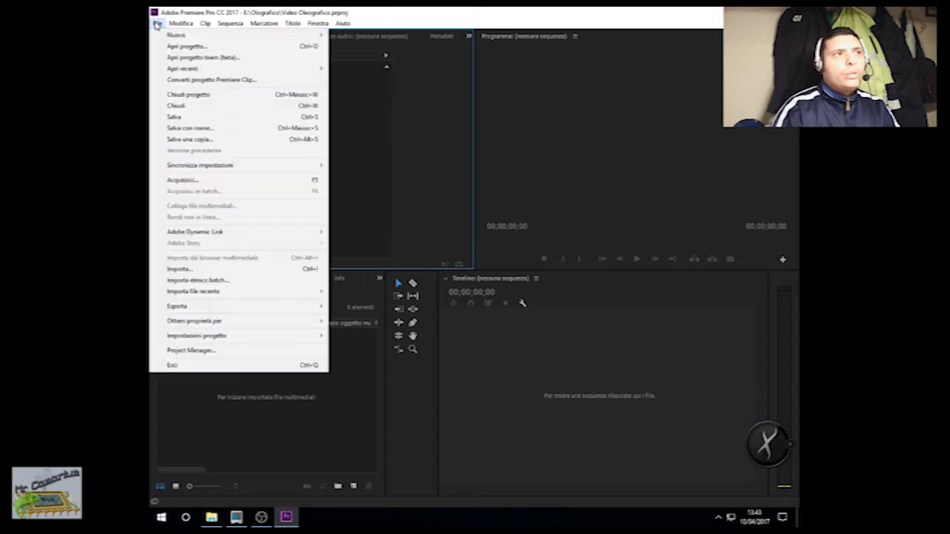
mouse_move(176, 38)
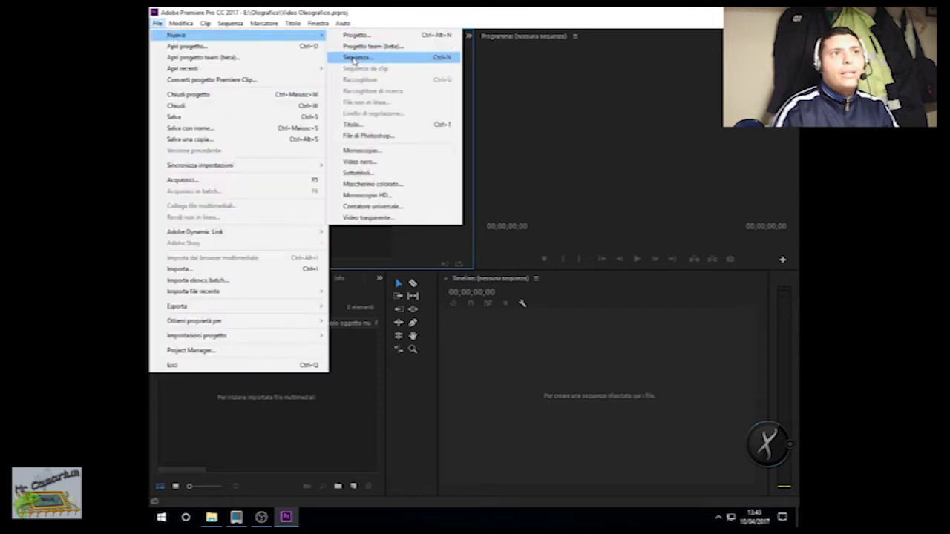
left_click(354, 58)
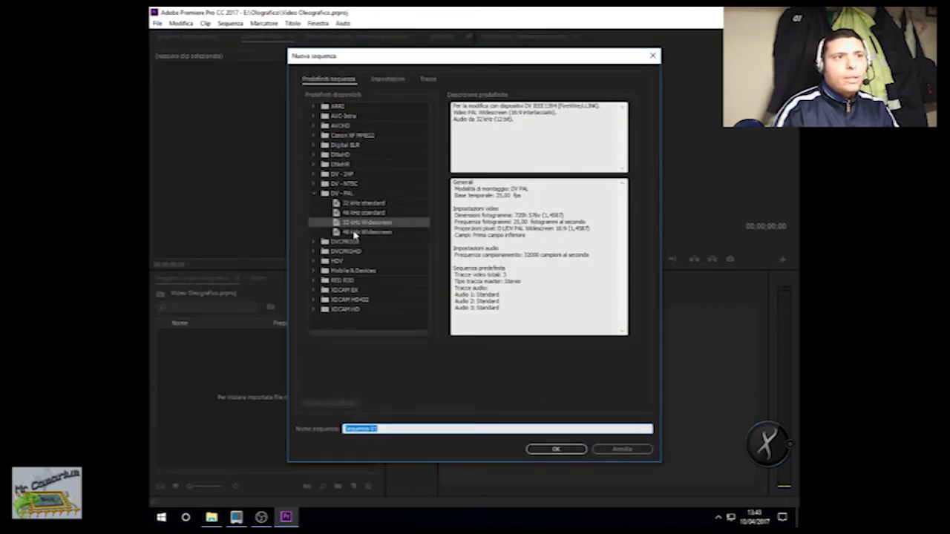
left_click(354, 225)
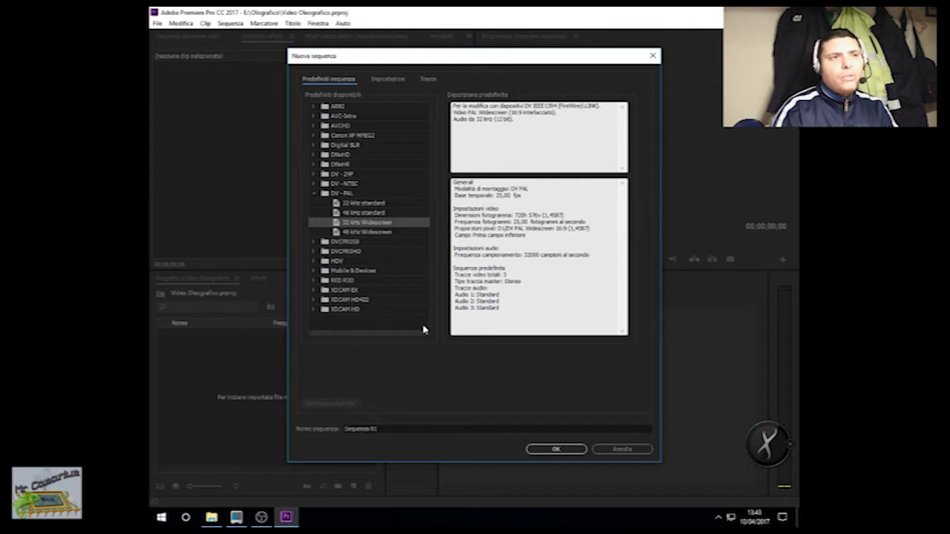
left_click(561, 451)
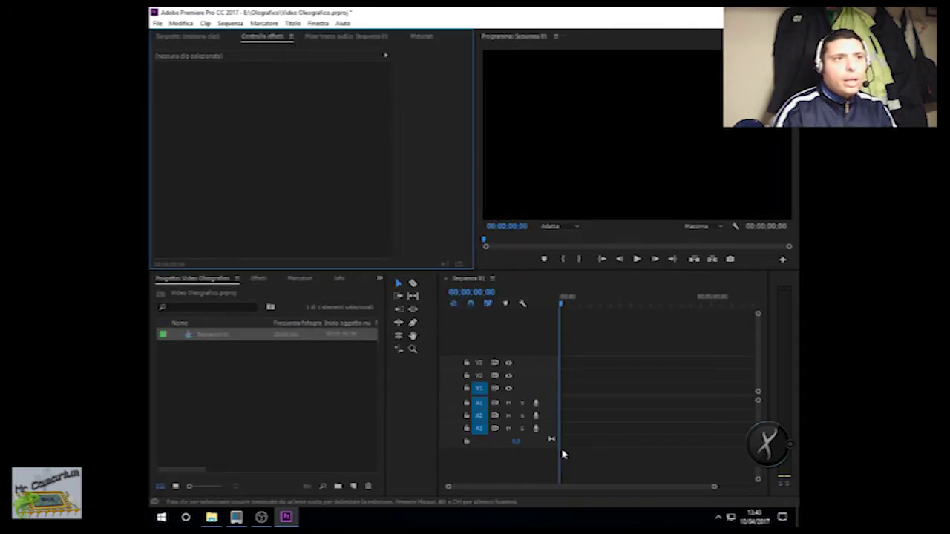
Start an import and browse the Video > Ologrammi folder on Magazzino (D:).
left_click(156, 24)
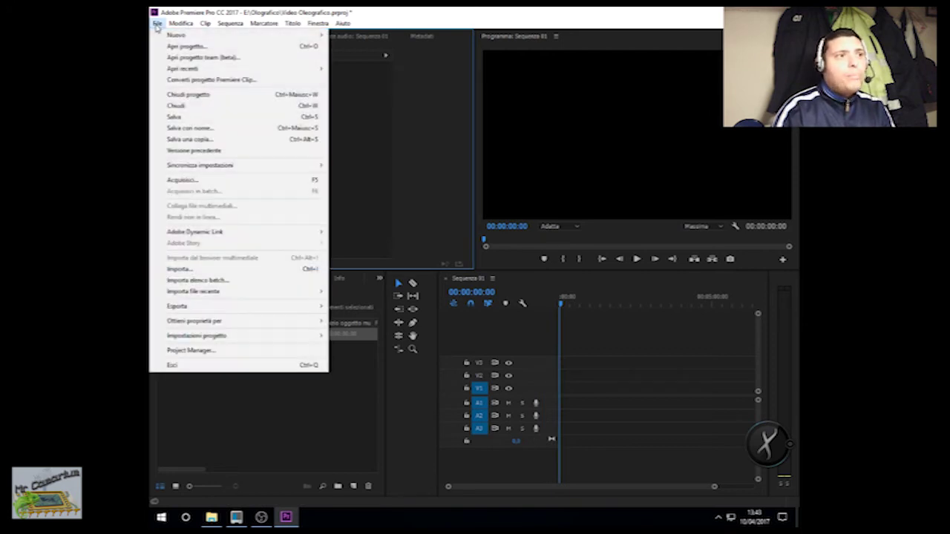
left_click(187, 270)
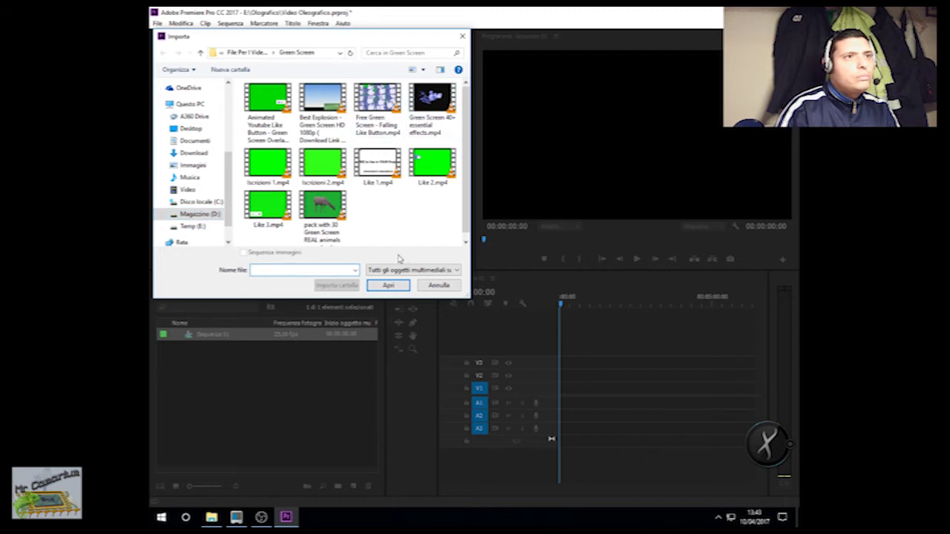
left_click(200, 218)
left_click(262, 152)
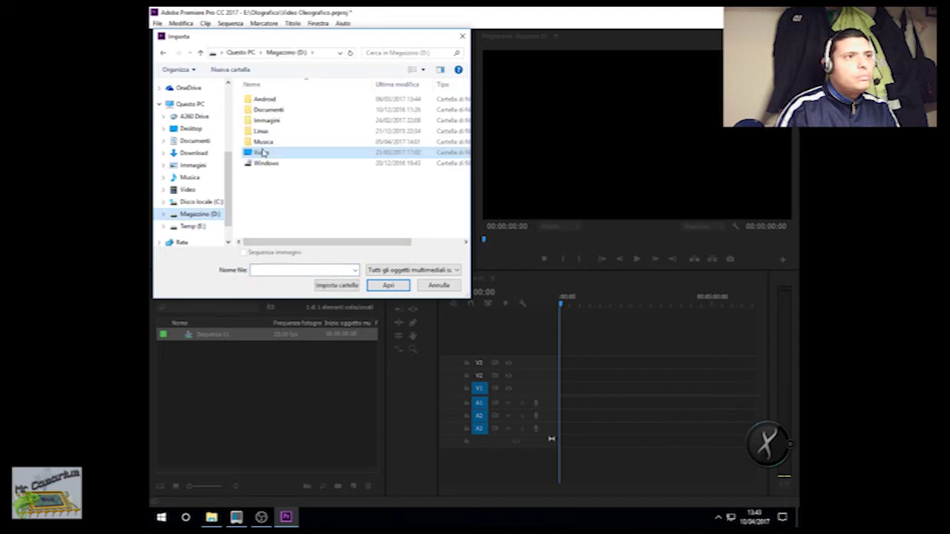
double_click(262, 153)
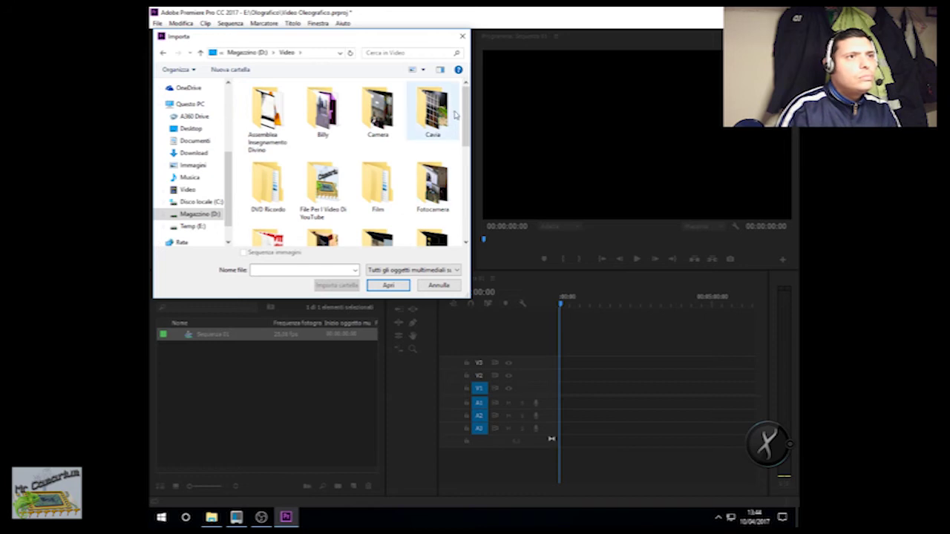
left_click_drag(466, 98, 466, 145)
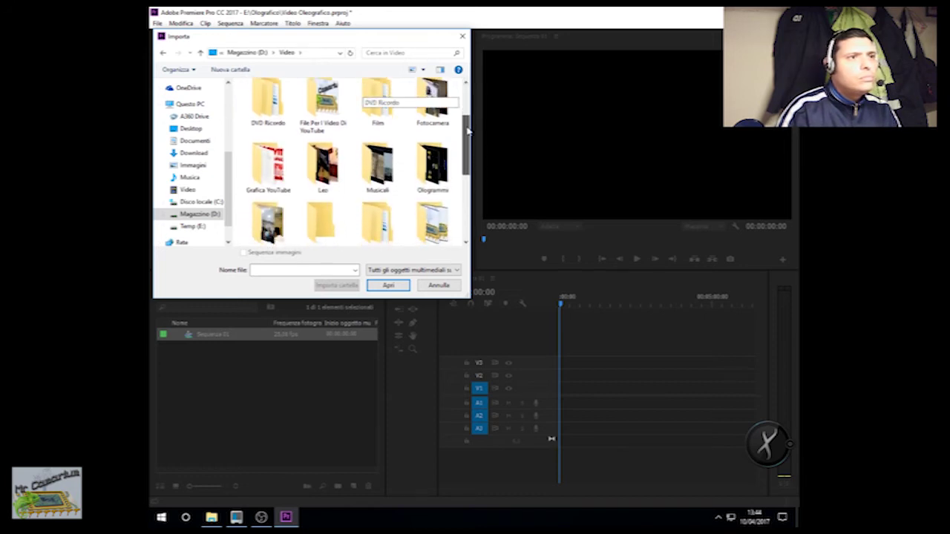
double_click(434, 126)
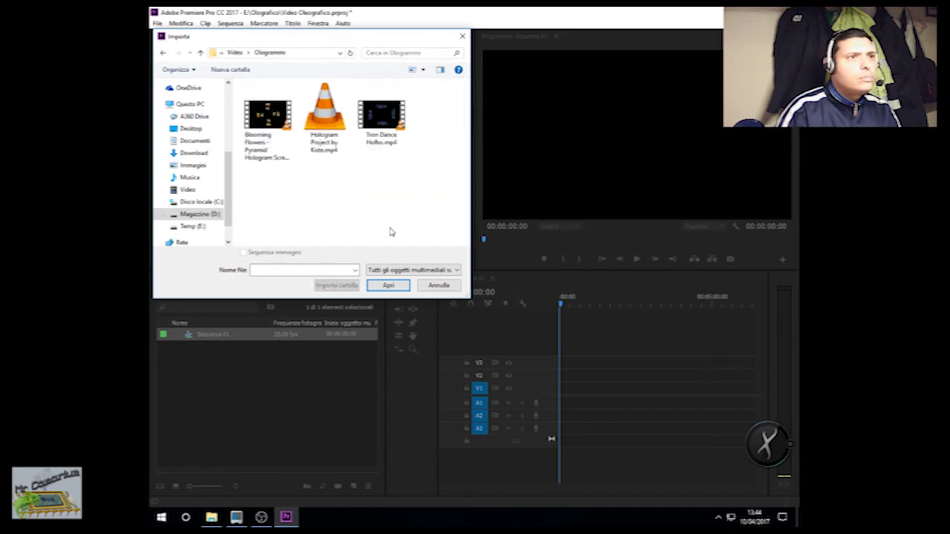
left_click(201, 52)
left_click_drag(468, 143, 469, 215)
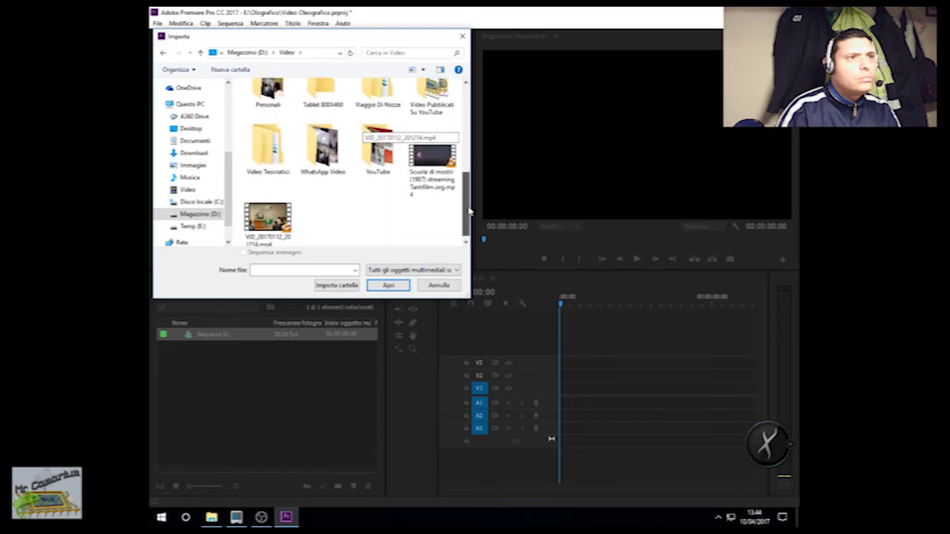
Import Sfondo_completo.jpg from Magazzino (D:) > Documenti > Ologramma.
left_click(211, 216)
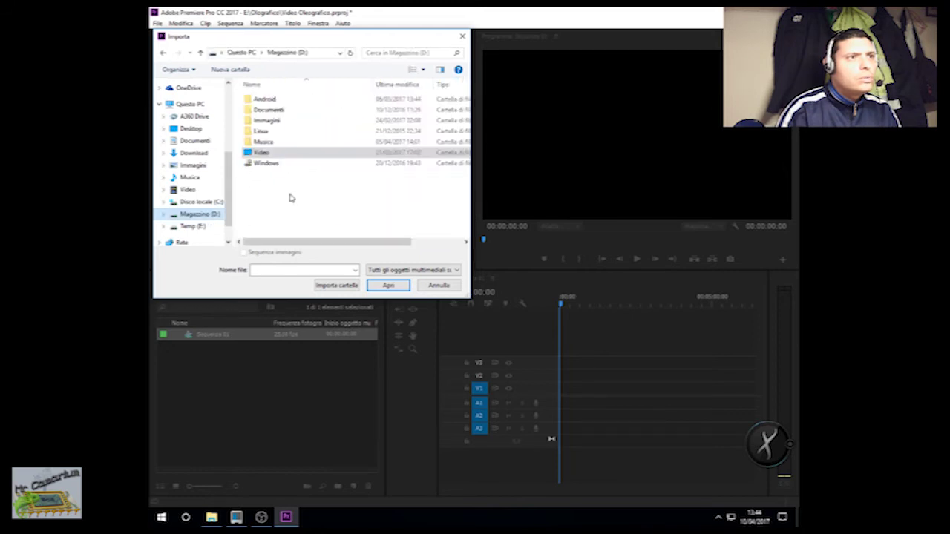
double_click(276, 111)
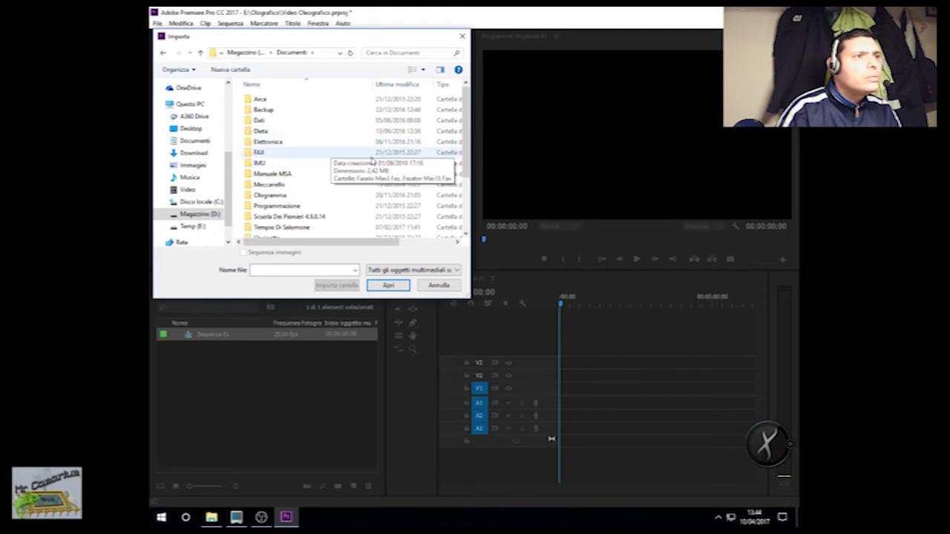
double_click(289, 195)
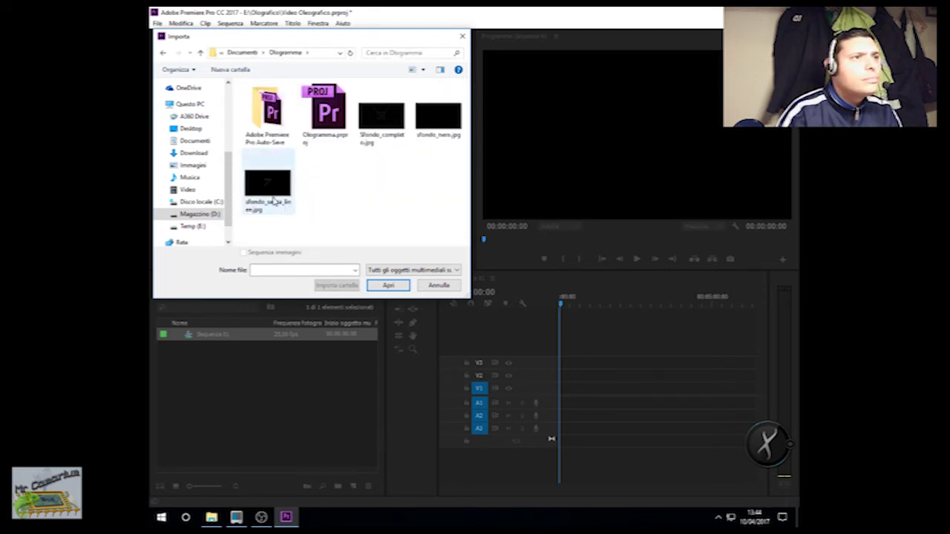
left_click(392, 119)
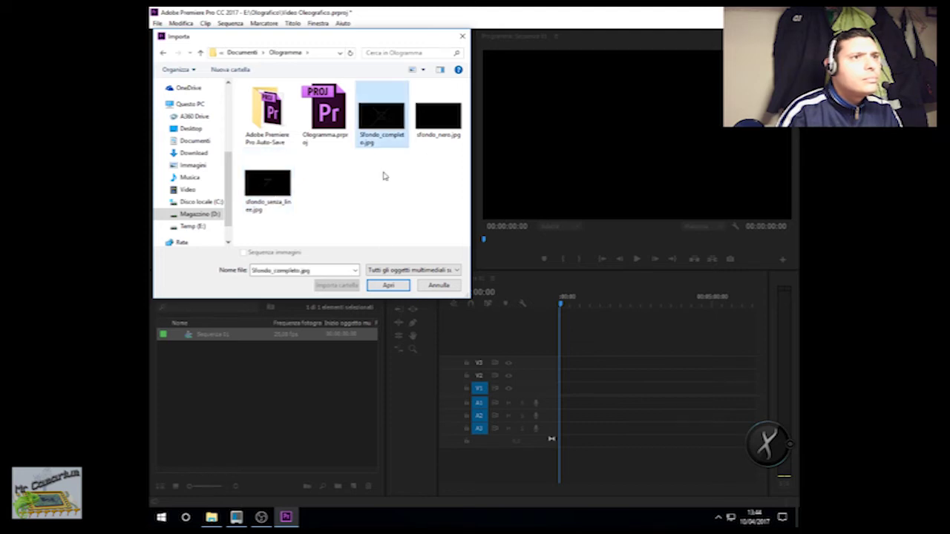
left_click(389, 284)
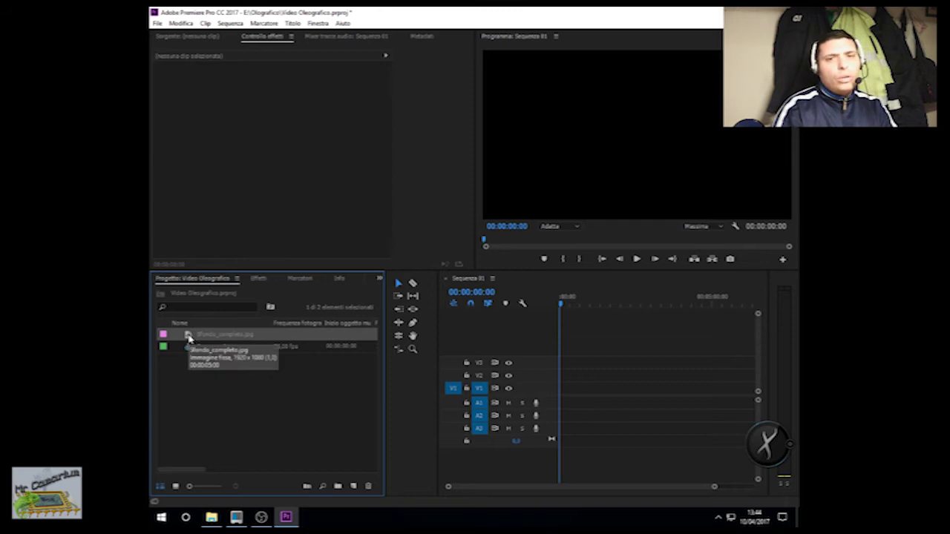
Put Sfondo_completo.jpg on V1, lengthen it, and scale it to the frame size.
left_click_drag(189, 338, 566, 391)
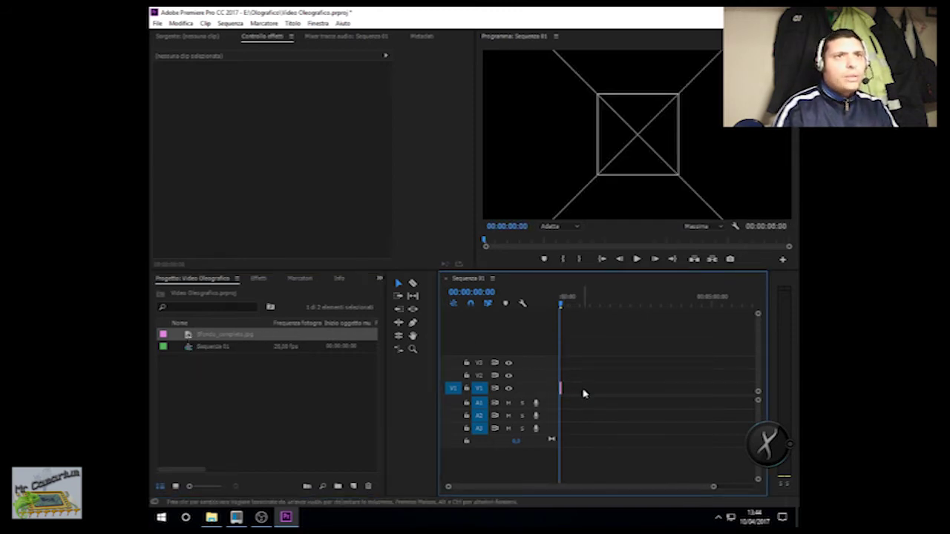
left_click_drag(561, 387, 681, 387)
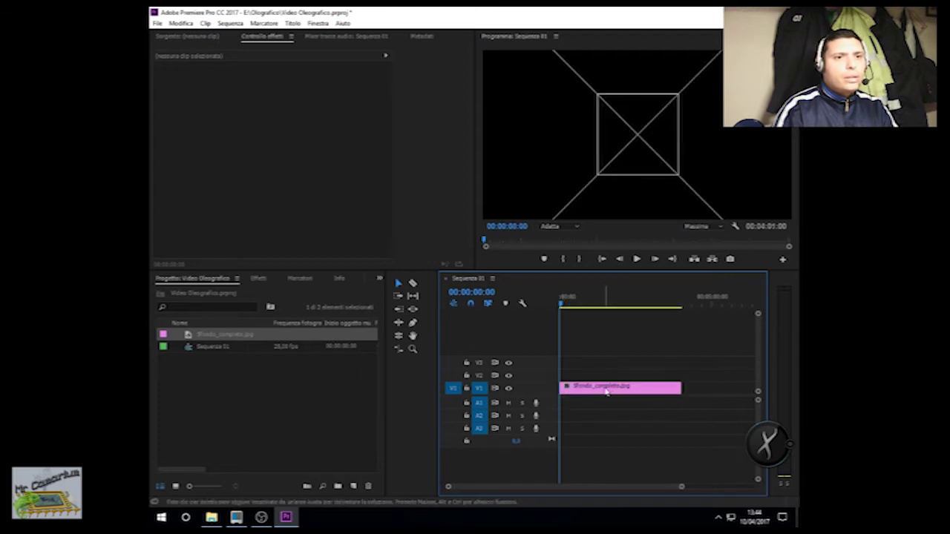
right_click(606, 390)
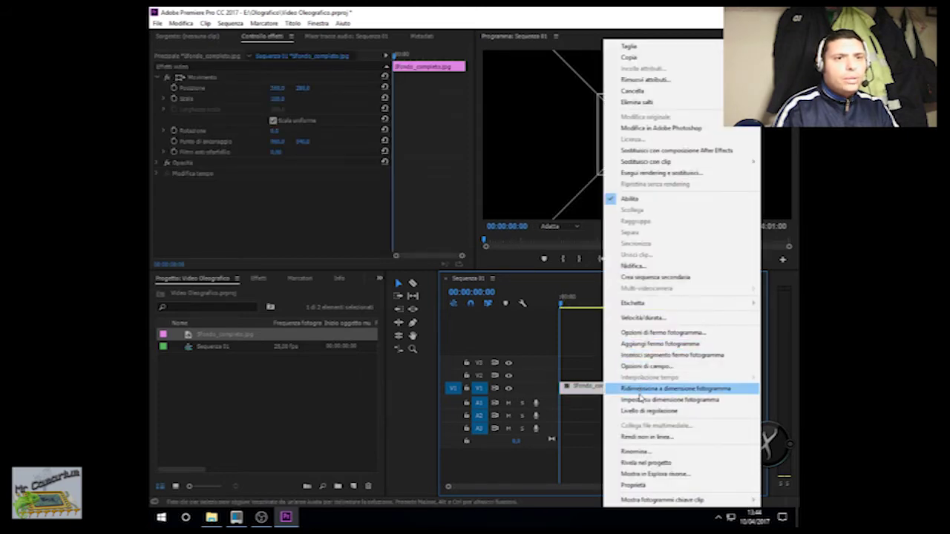
left_click(643, 390)
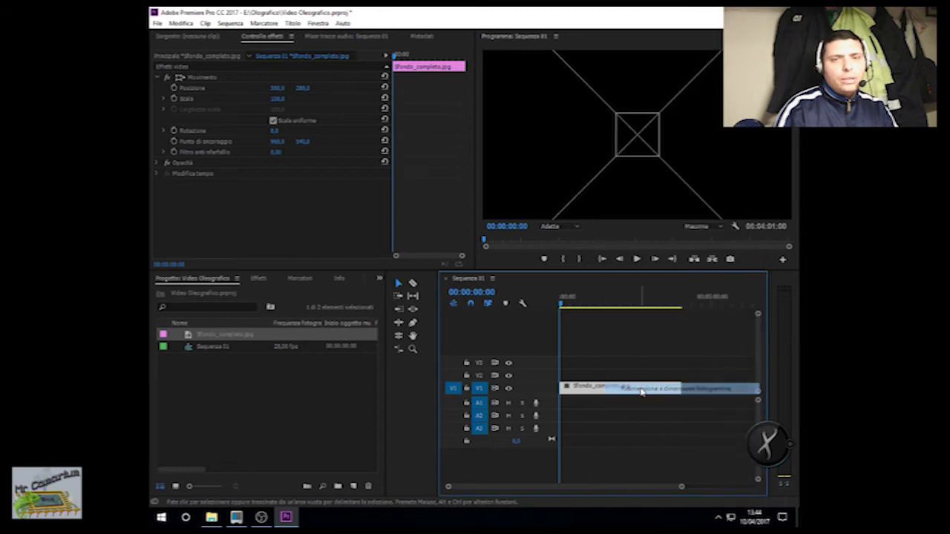
right_click(605, 394)
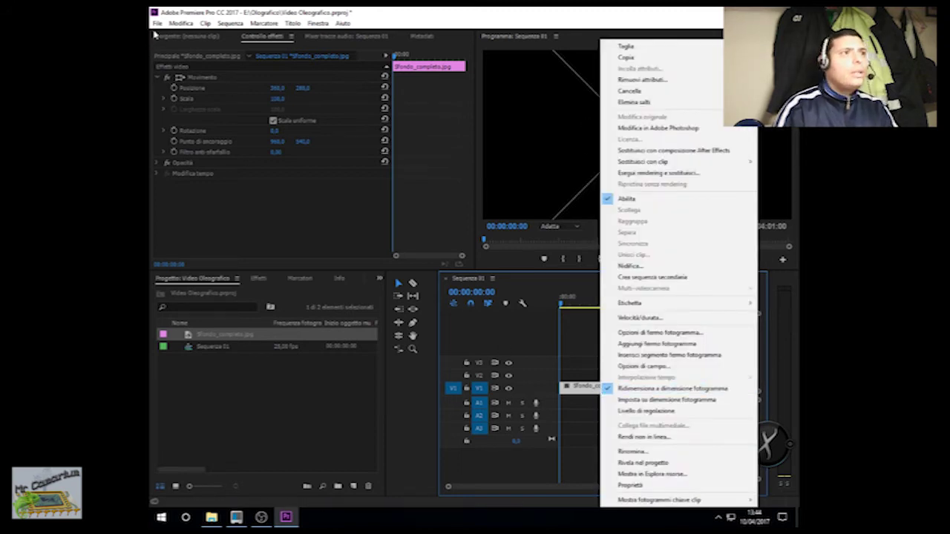
left_click(158, 23)
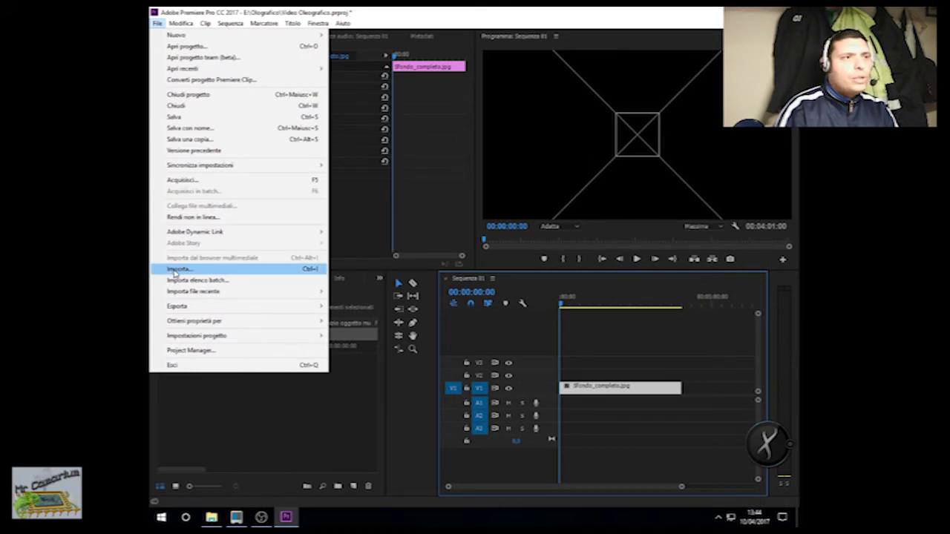
Import the animals pack from Magazzino (D:) > Video > File Per I Video Di YouTube > Green Screen.
left_click(175, 270)
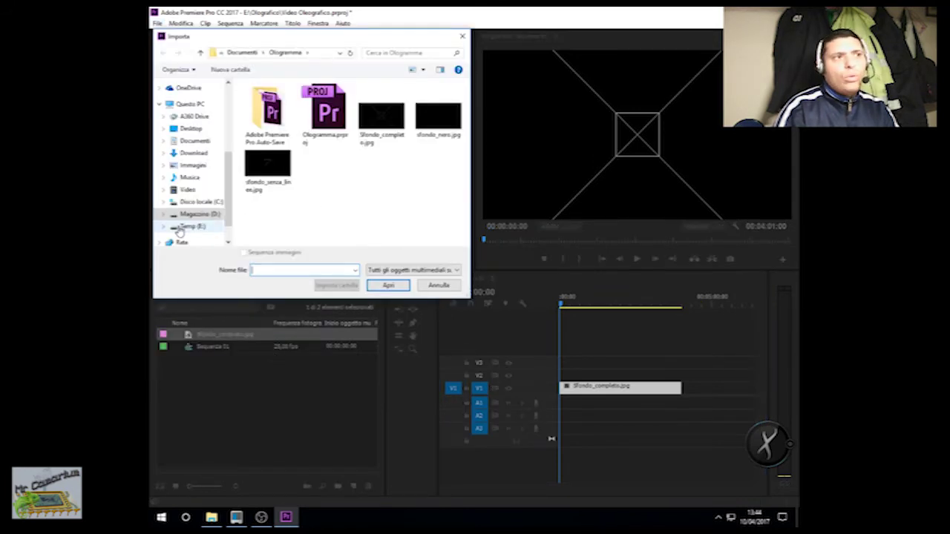
left_click(189, 226)
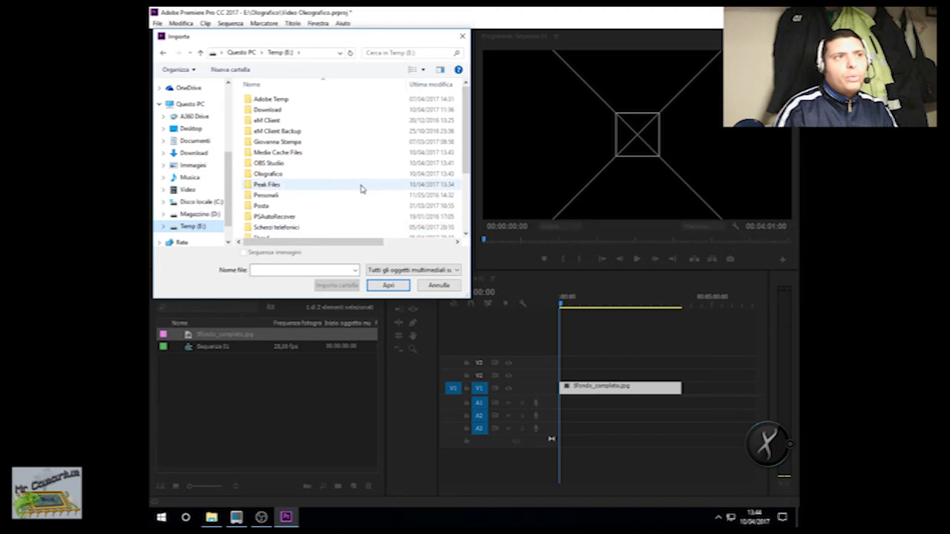
left_click(187, 215)
double_click(264, 155)
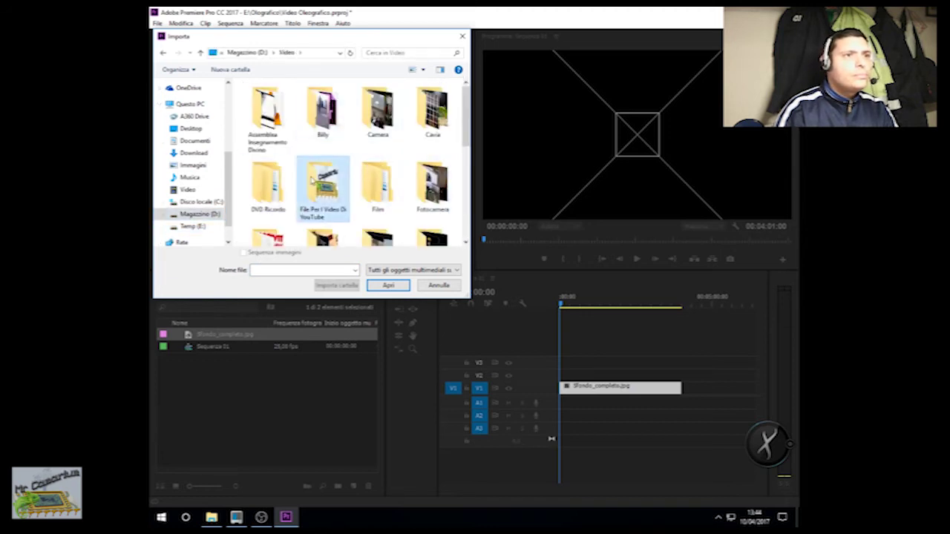
double_click(324, 187)
double_click(260, 111)
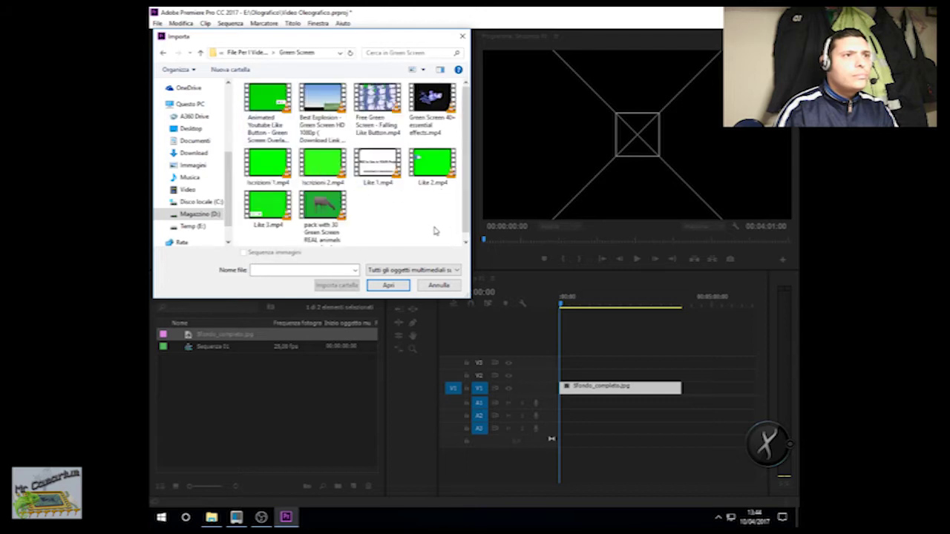
left_click(348, 238)
left_click(391, 286)
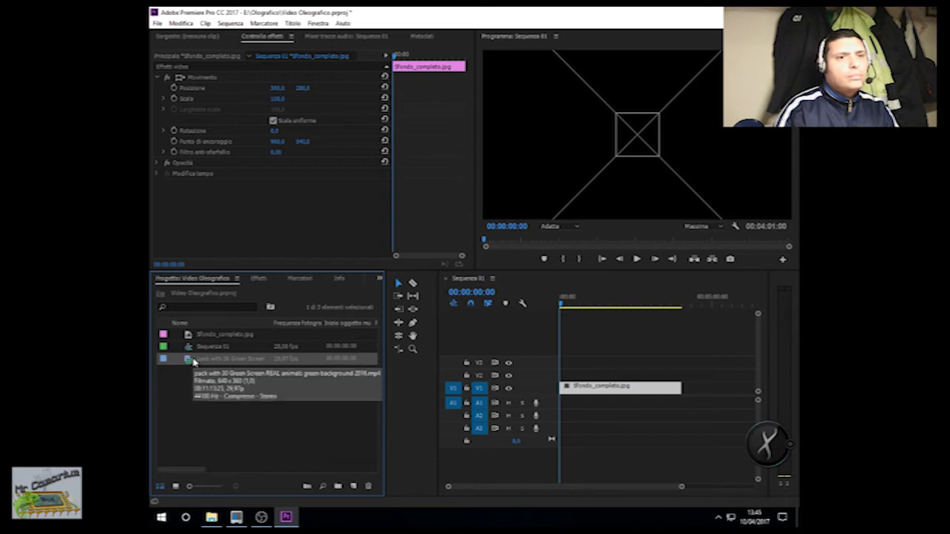
Place the animals green-screen clip on track V2 and preview at 2 seconds.
left_click_drag(192, 360, 573, 370)
left_click_drag(568, 377, 569, 377)
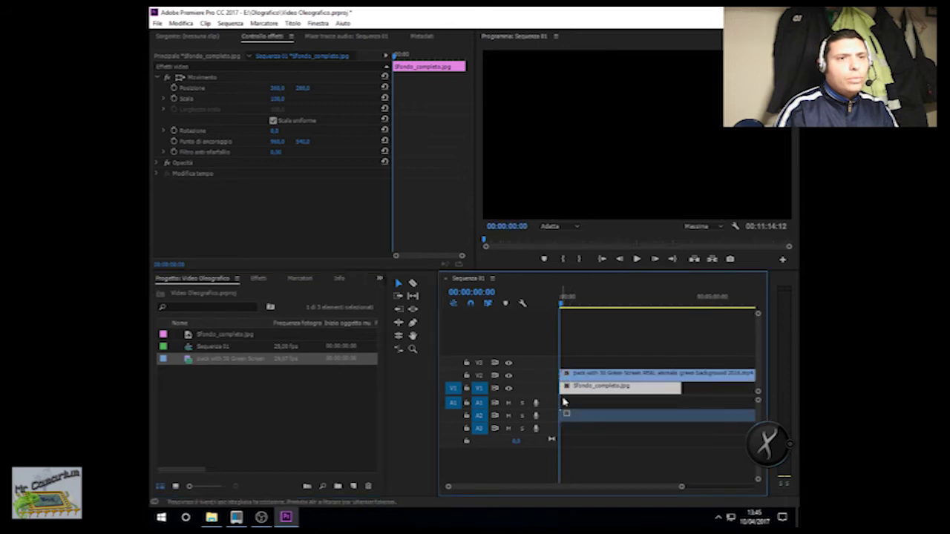
left_click(586, 300)
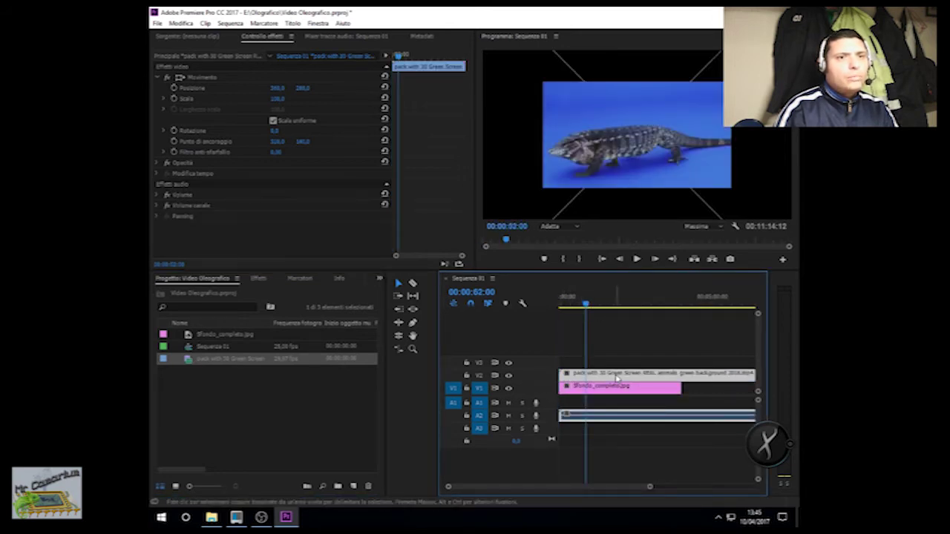
Delete the animals clip and import Green Screen 40+ essential effects.mp4.
key("Delete")
left_click(158, 23)
left_click(190, 269)
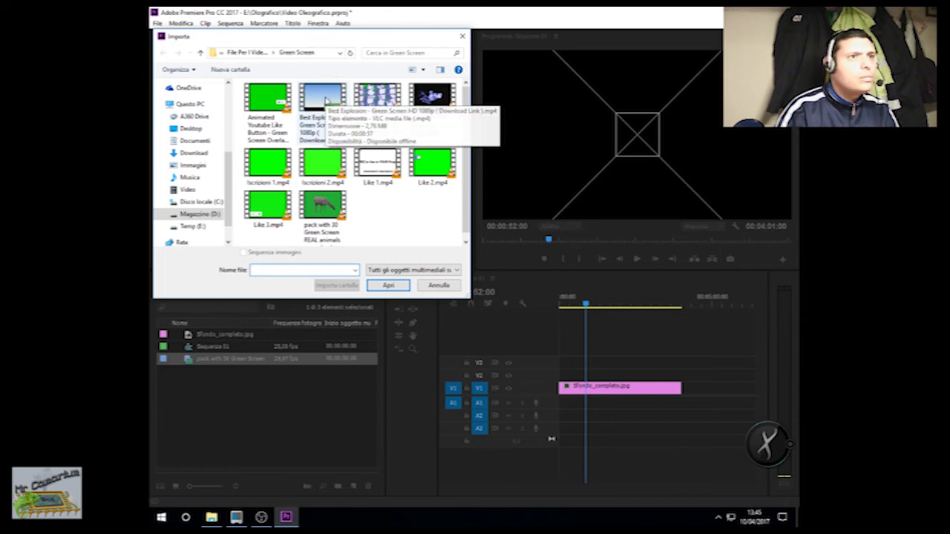
left_click(414, 141)
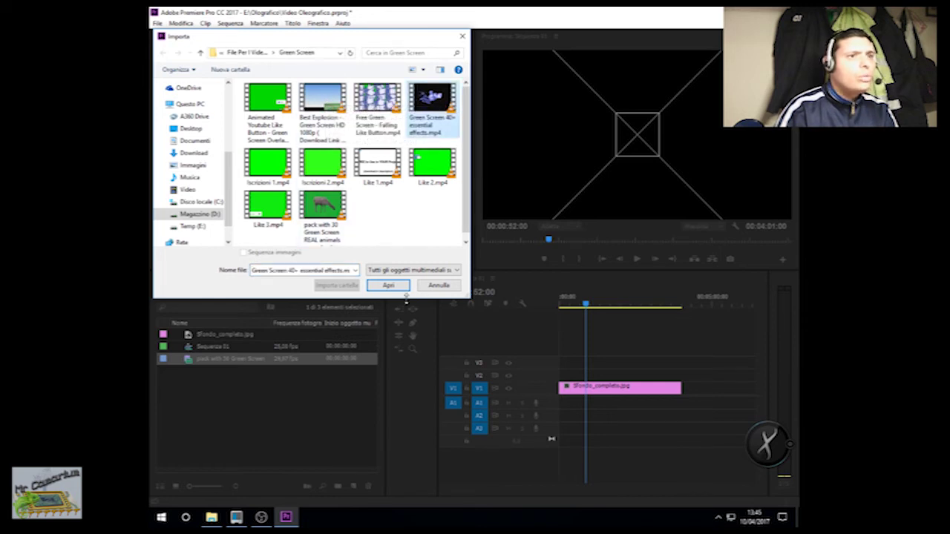
left_click(395, 288)
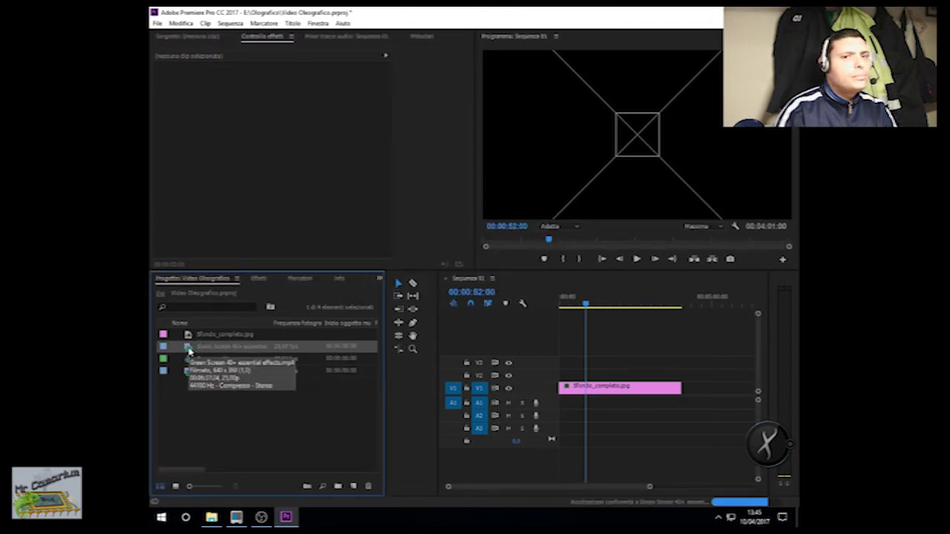
Place the effects clip on V2 and scale it to the frame size.
left_click_drag(189, 353, 602, 420)
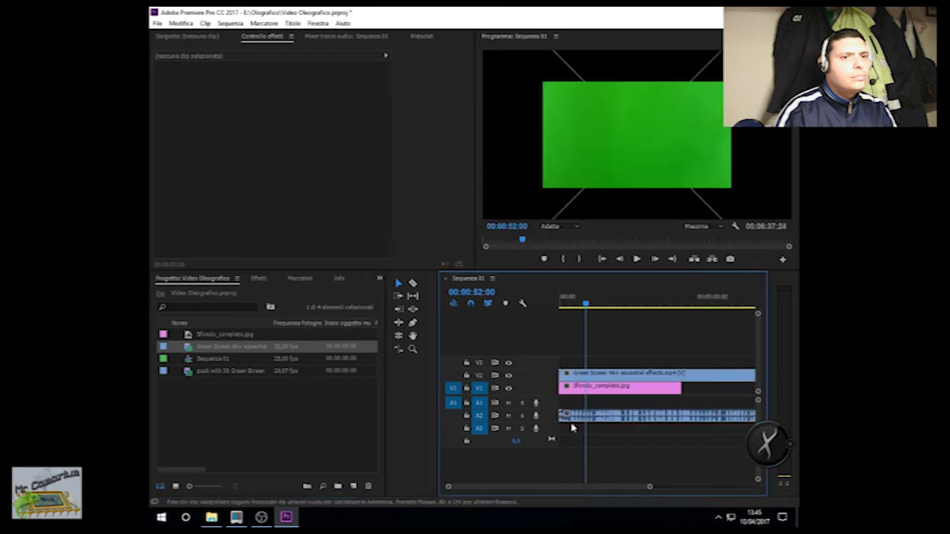
right_click(603, 378)
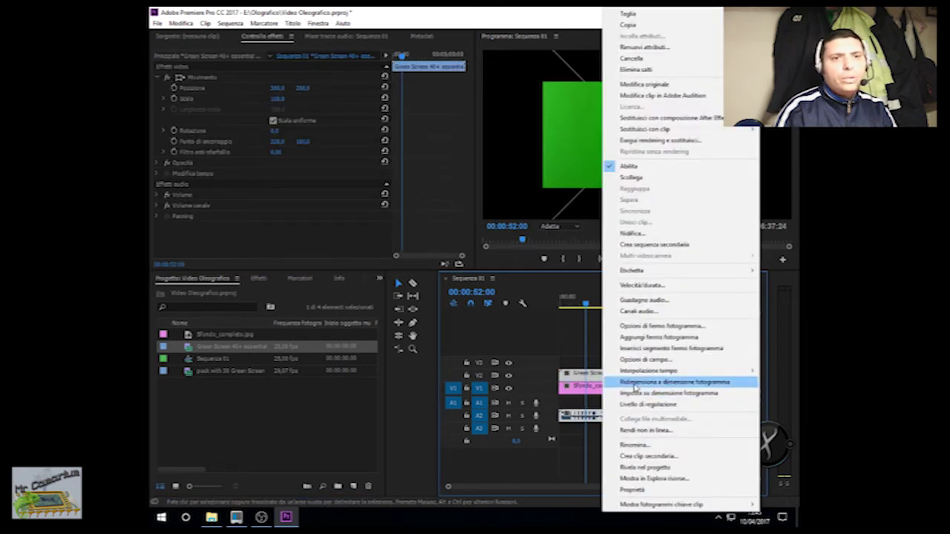
left_click(635, 383)
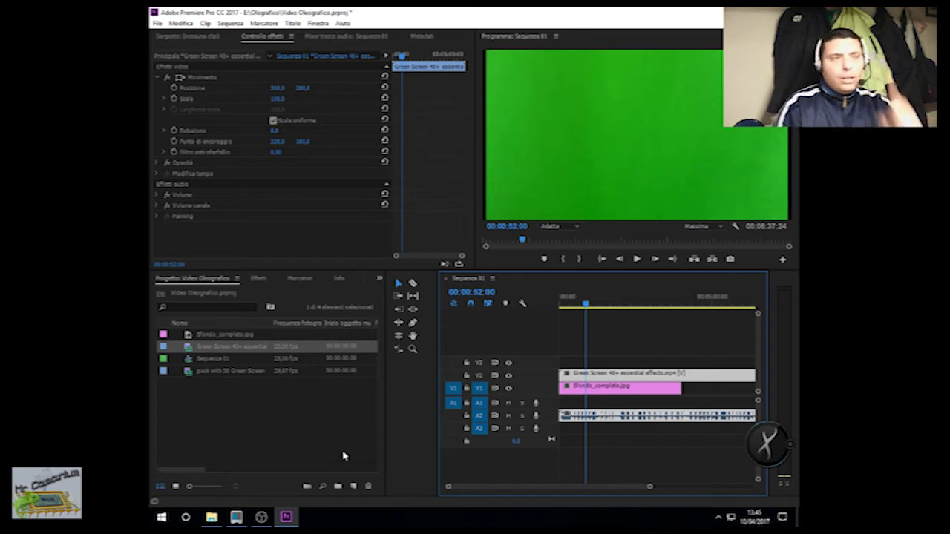
Search for Ultra Key and apply it to the Green Screen effects clip.
left_click(258, 281)
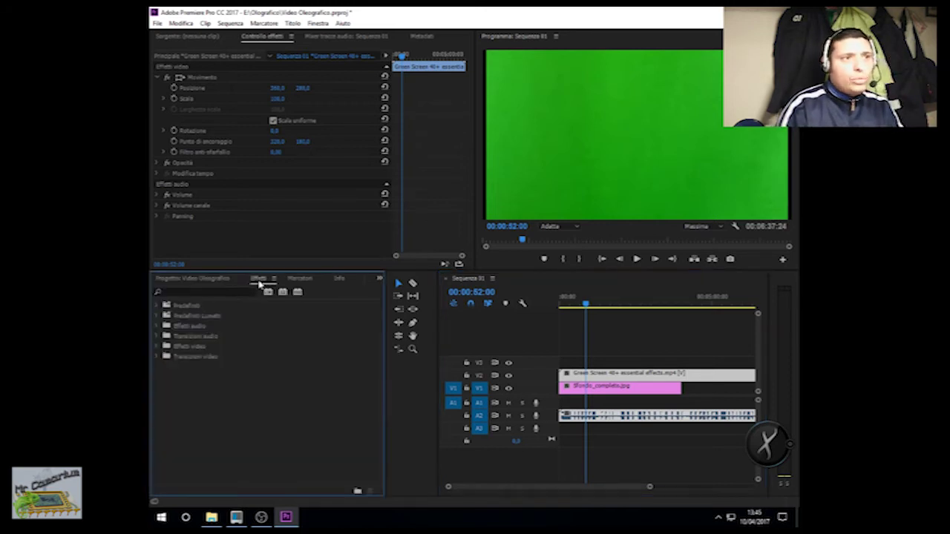
left_click(207, 292)
type("ul")
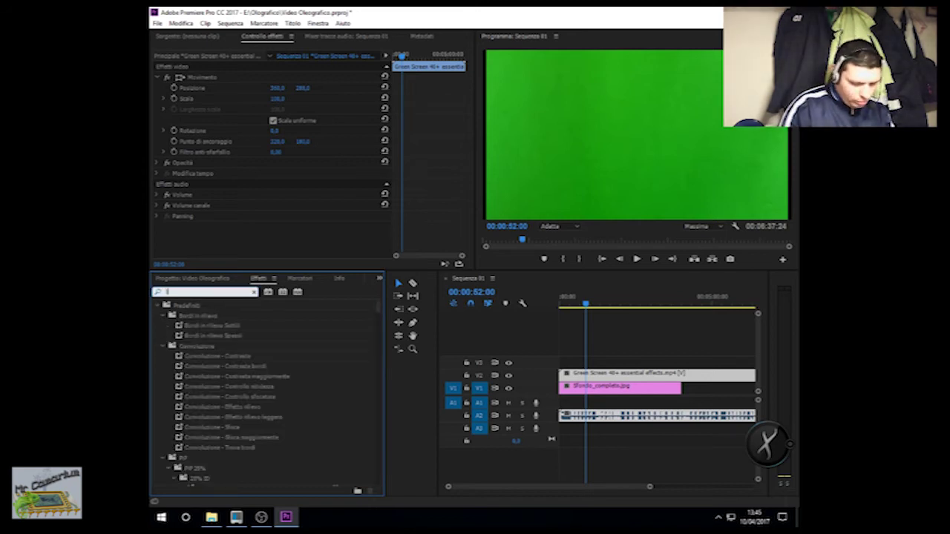
type("tra")
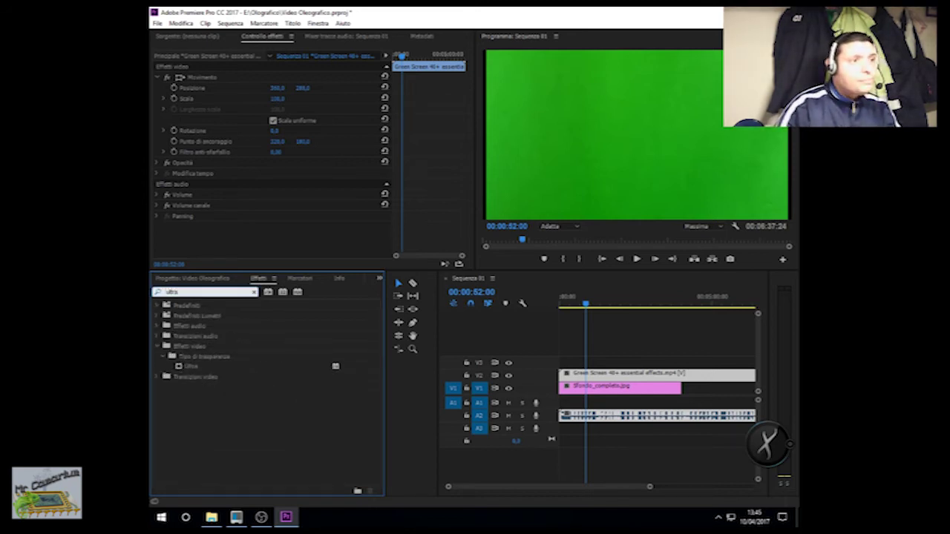
left_click(185, 369)
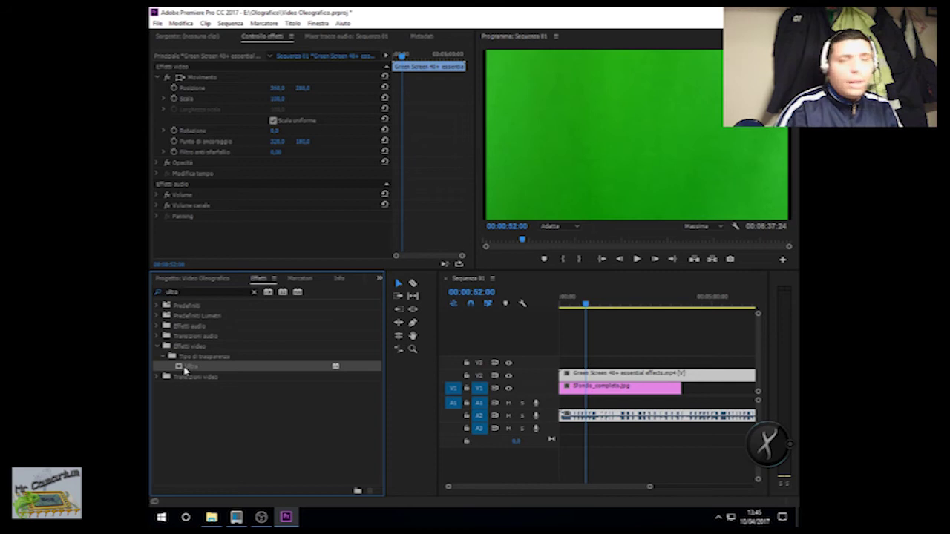
left_click_drag(454, 376, 604, 375)
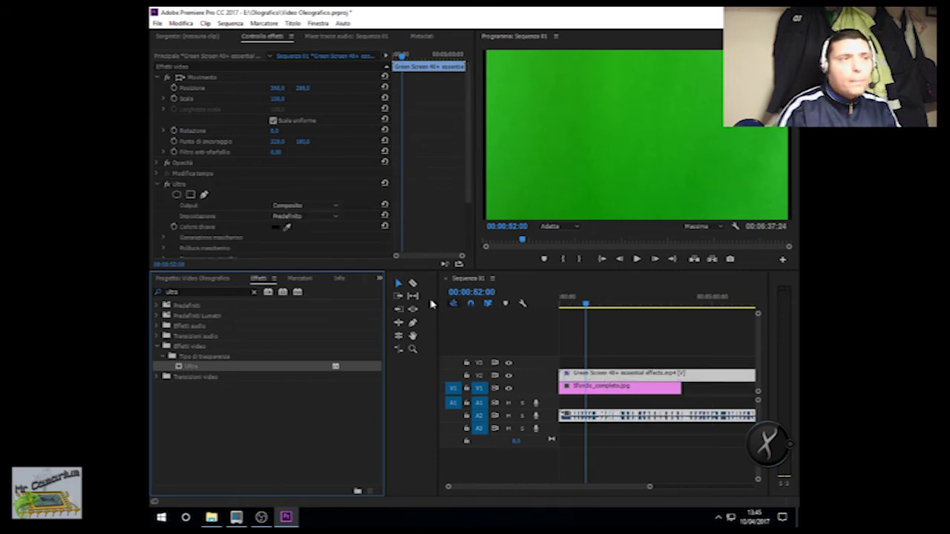
Sample the green backdrop as the Ultra Key colour and check the keyed result.
left_click(287, 227)
left_click(613, 114)
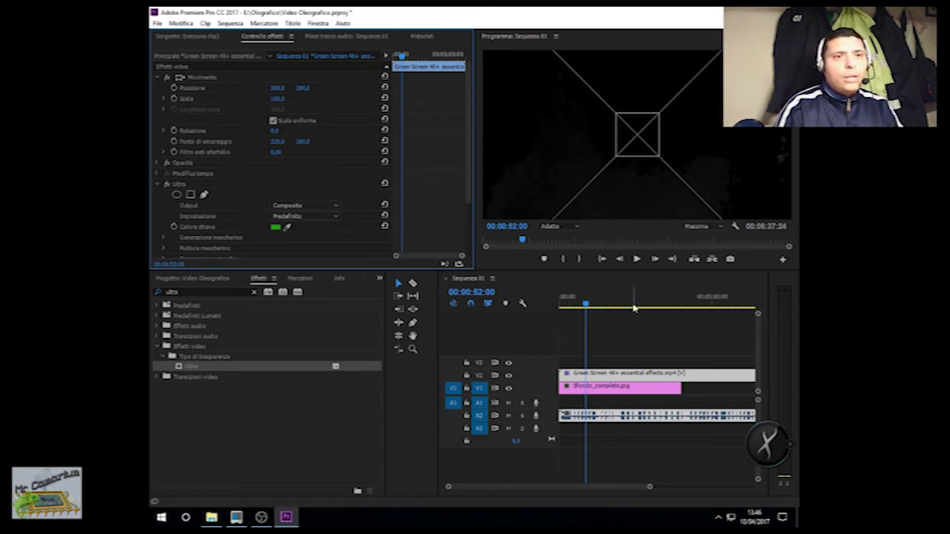
left_click_drag(632, 309, 645, 309)
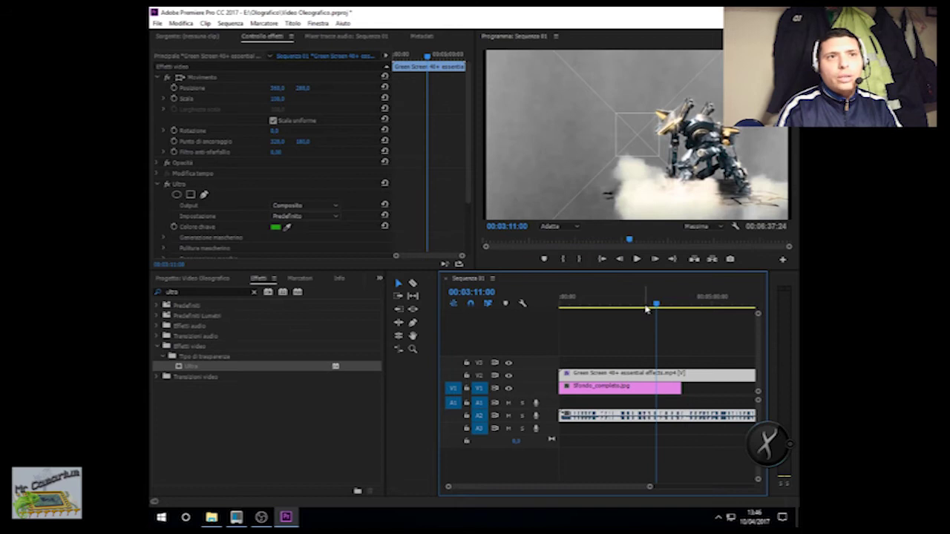
Move the effects clip's audio from A2 to A1 and play the sequence from the start.
left_click(678, 307)
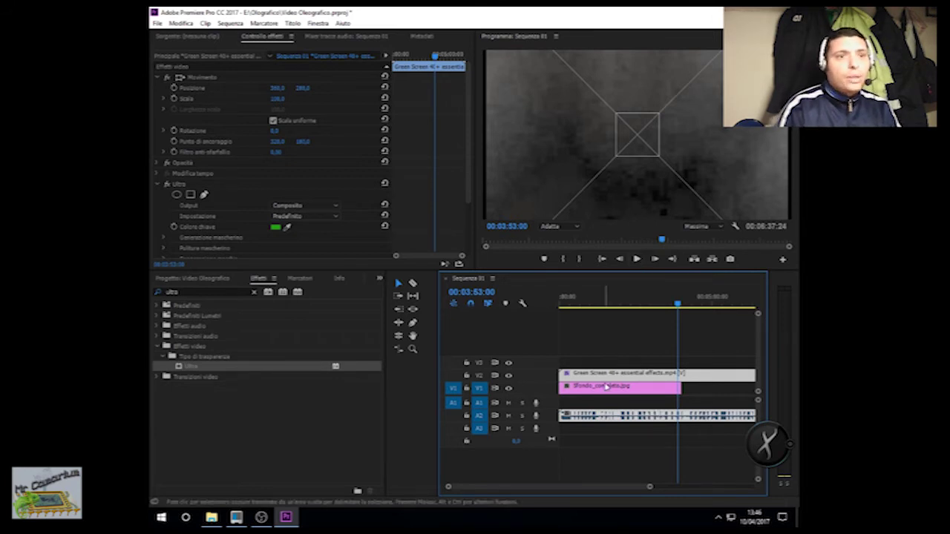
left_click_drag(606, 421, 606, 408)
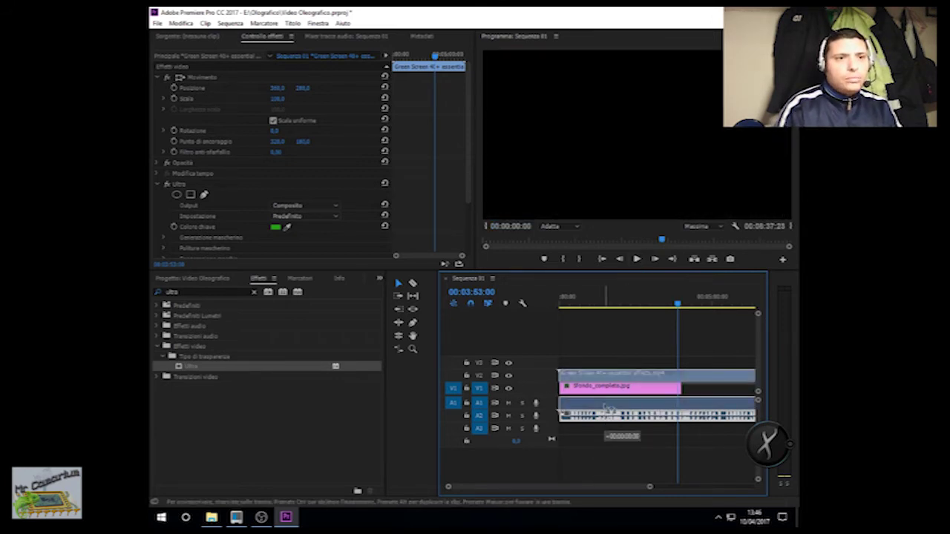
left_click(601, 259)
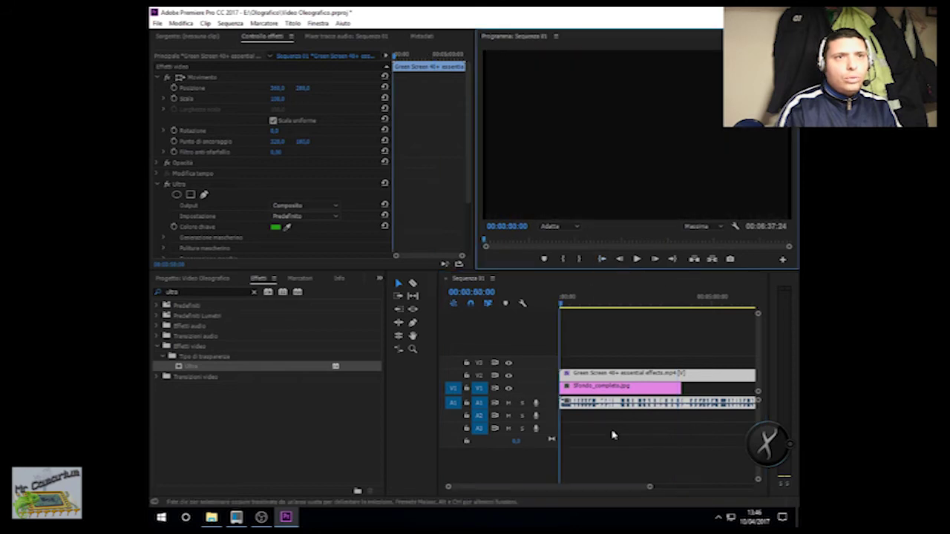
left_click(636, 259)
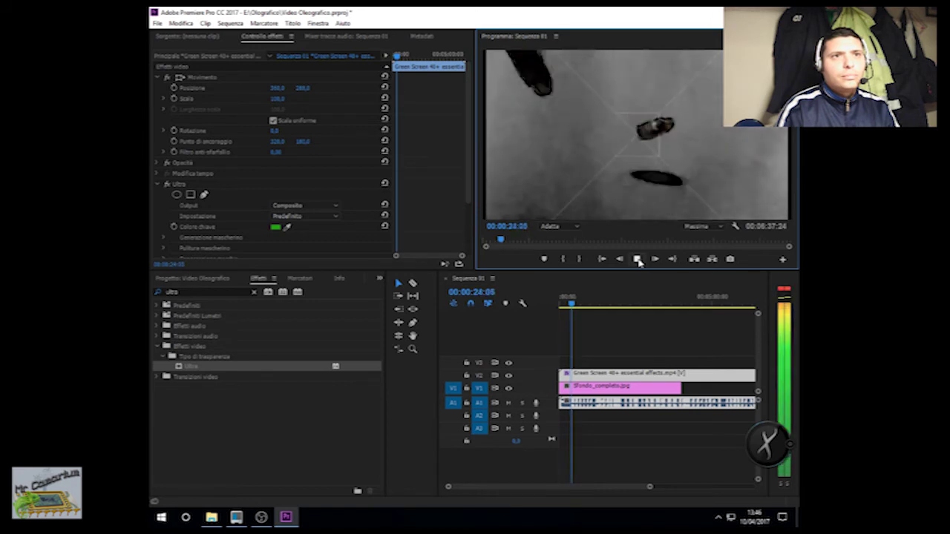
Stop playback at 00:00:24:20 and stretch Sfondo_completo.jpg to the effects clip's end.
left_click(636, 259)
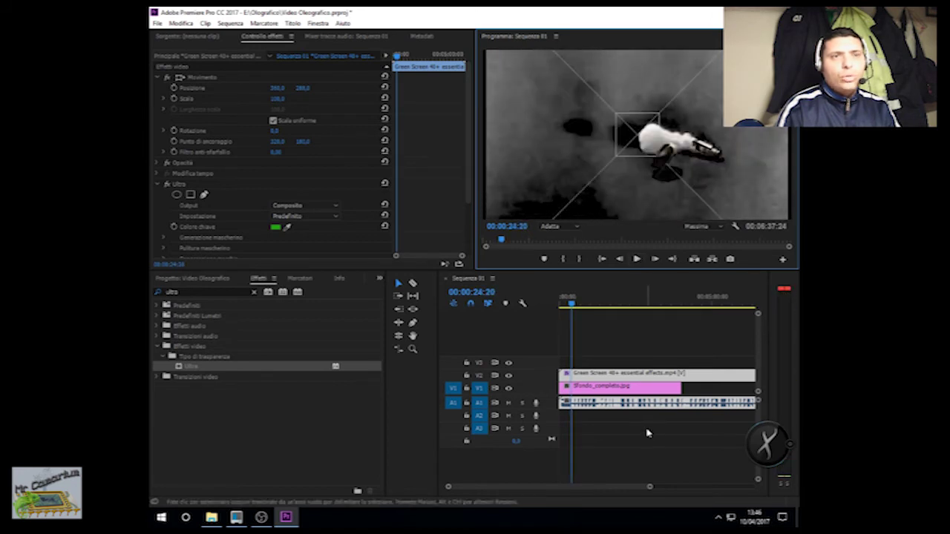
left_click(610, 379)
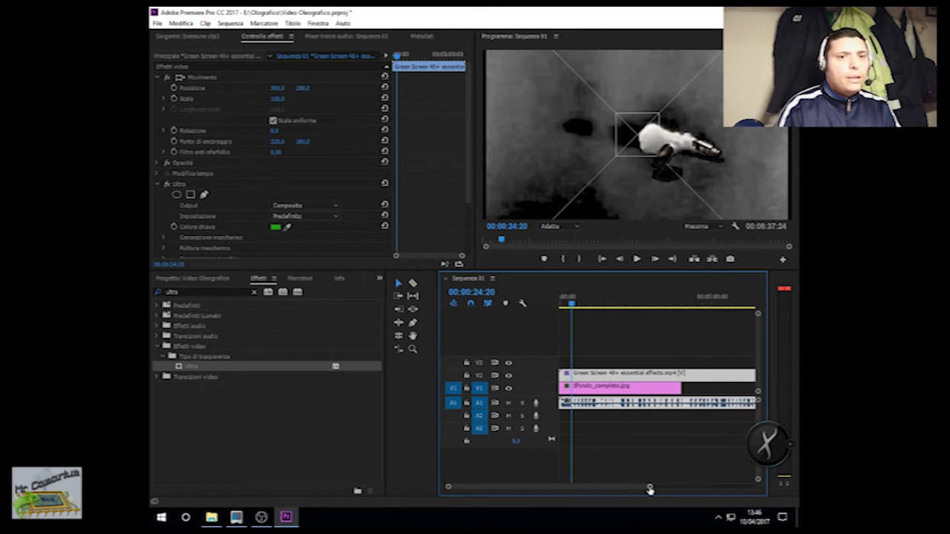
left_click_drag(649, 487, 654, 486)
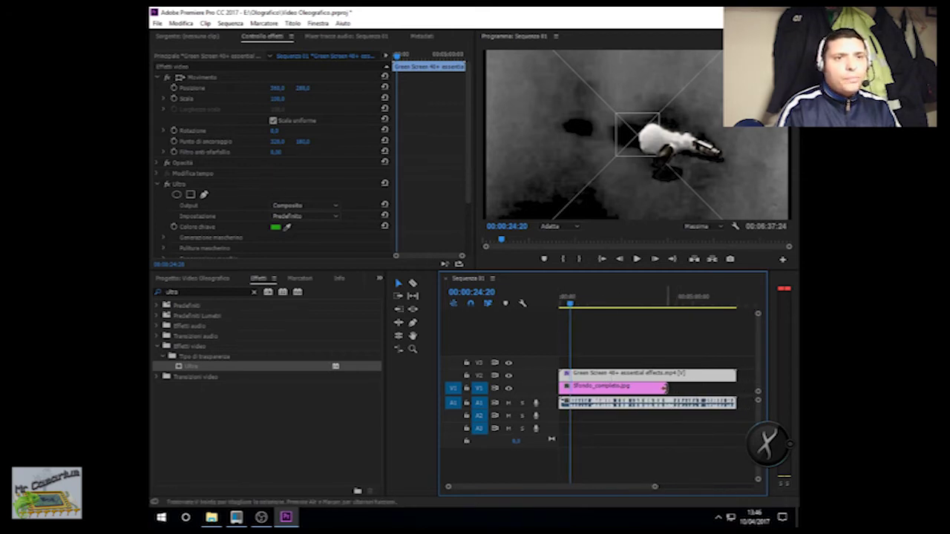
left_click_drag(668, 387, 736, 387)
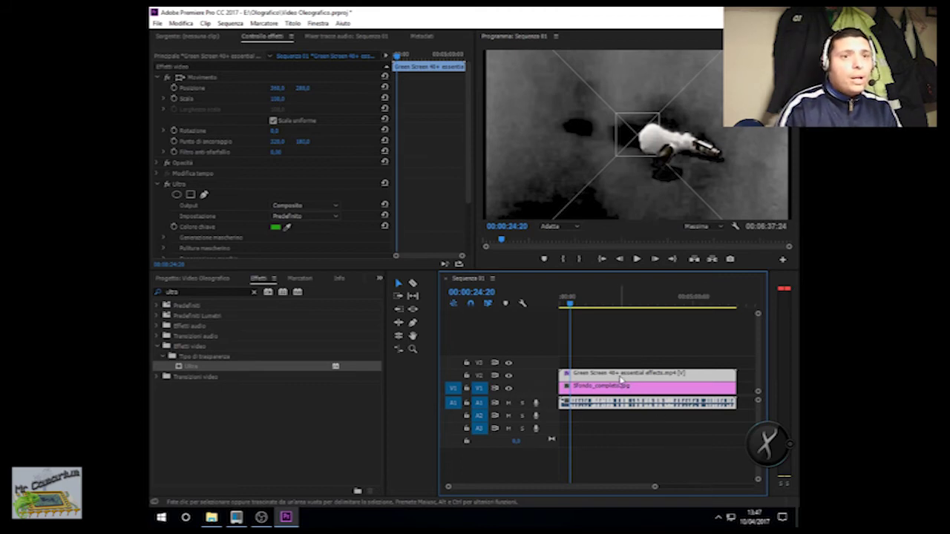
Scale the effects clip to 20 and position it at 358, 128, in the cross's top section.
left_click(276, 99)
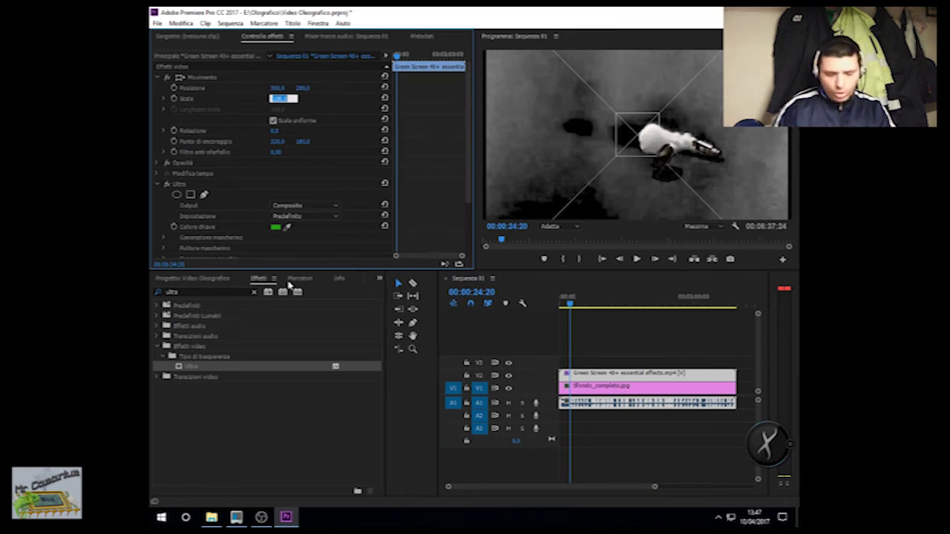
type("40")
key("Return")
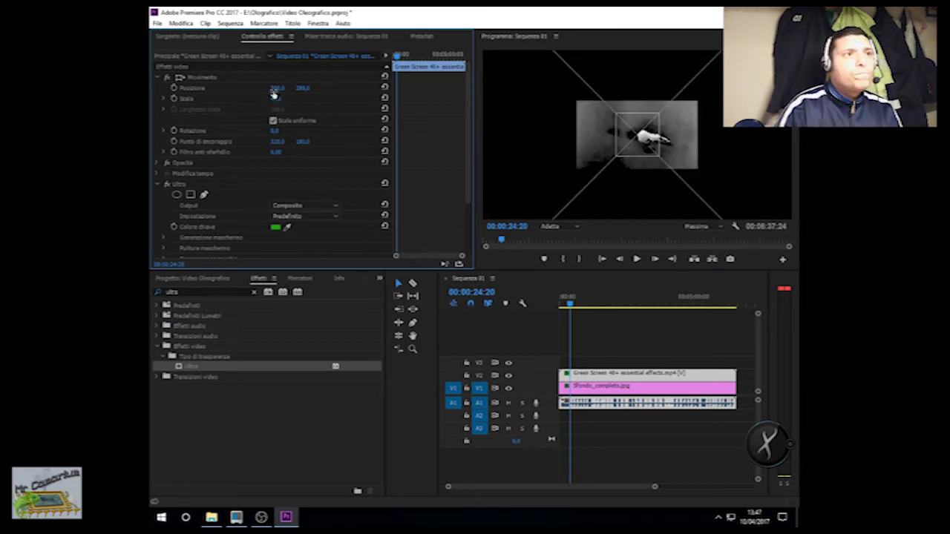
mouse_move(273, 93)
left_mouse_down()
mouse_move(290, 88)
mouse_move(245, 90)
mouse_move(289, 88)
left_mouse_up()
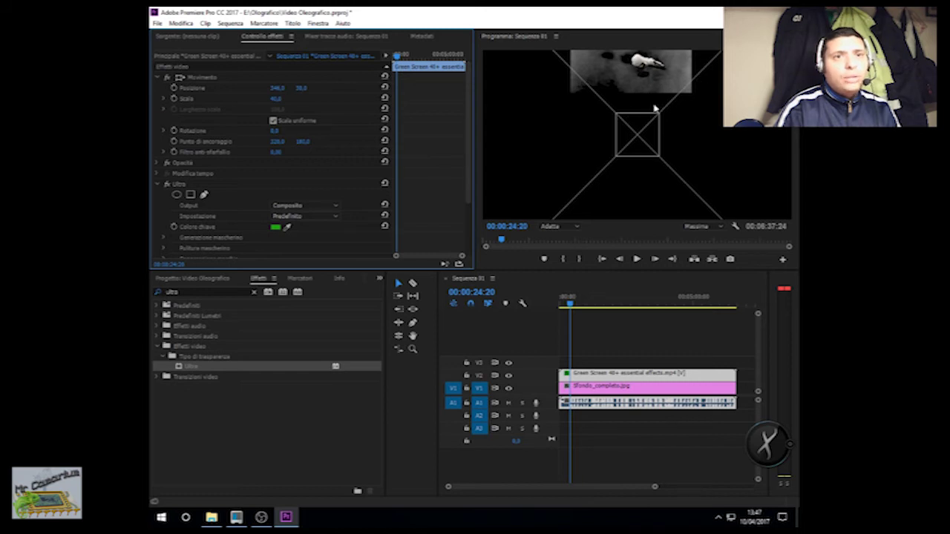
left_click_drag(276, 98, 256, 98)
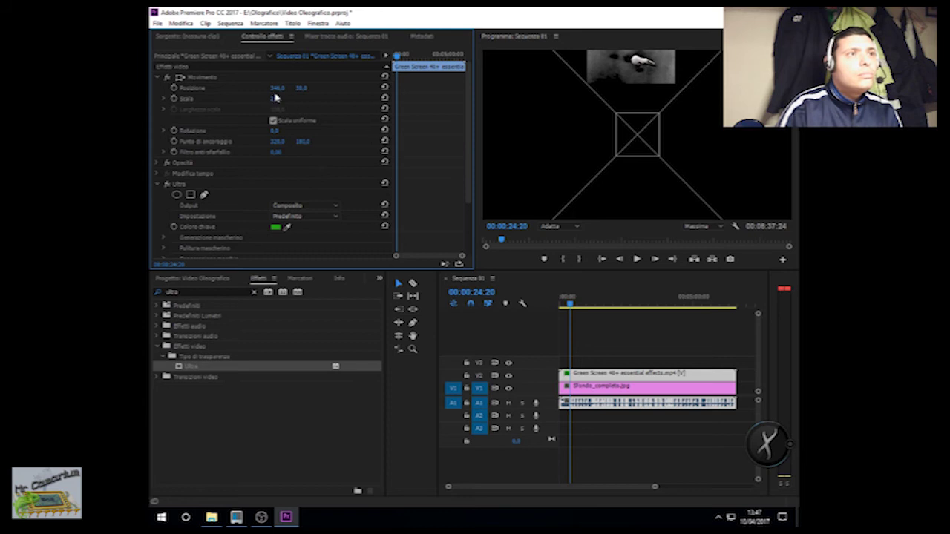
mouse_move(277, 88)
left_mouse_down()
mouse_move(306, 87)
mouse_move(298, 88)
left_mouse_up()
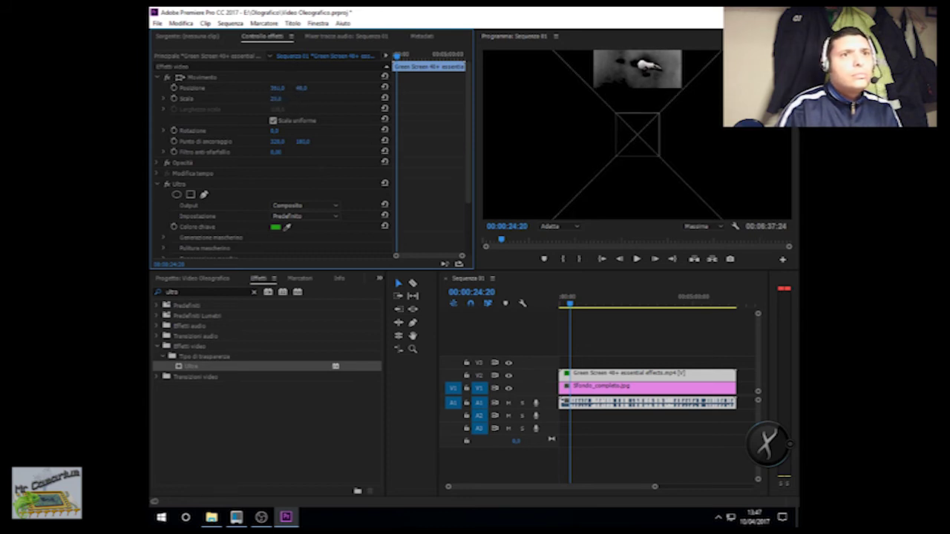
left_click(276, 98)
type("20")
key("Return")
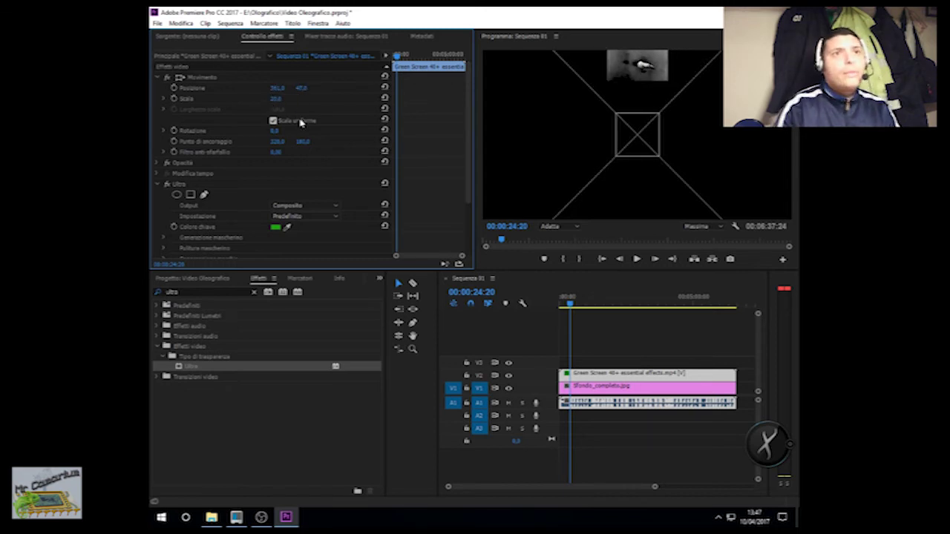
mouse_move(277, 88)
left_mouse_down()
mouse_move(341, 87)
mouse_move(306, 88)
left_mouse_up()
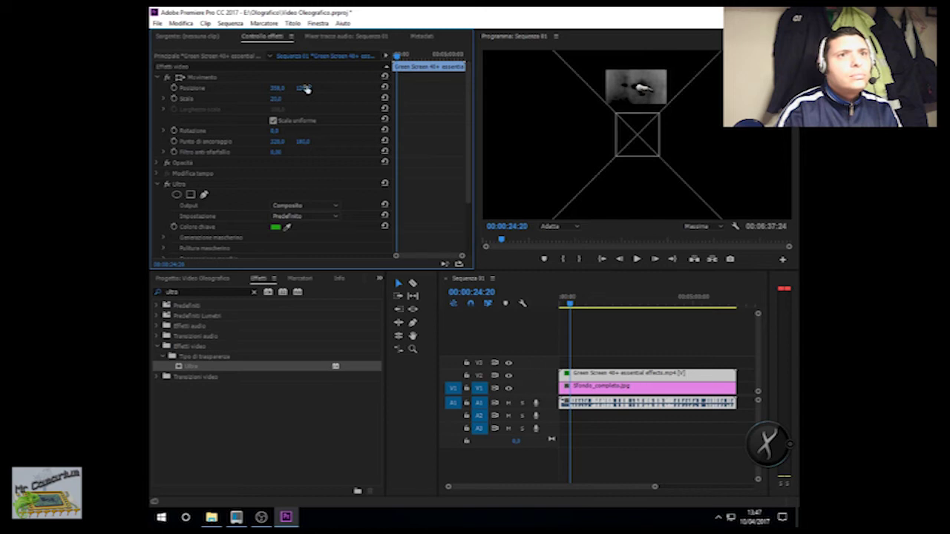
Zoom the Program monitor to 150% and nudge the clip to position 360, 127.
left_click(552, 226)
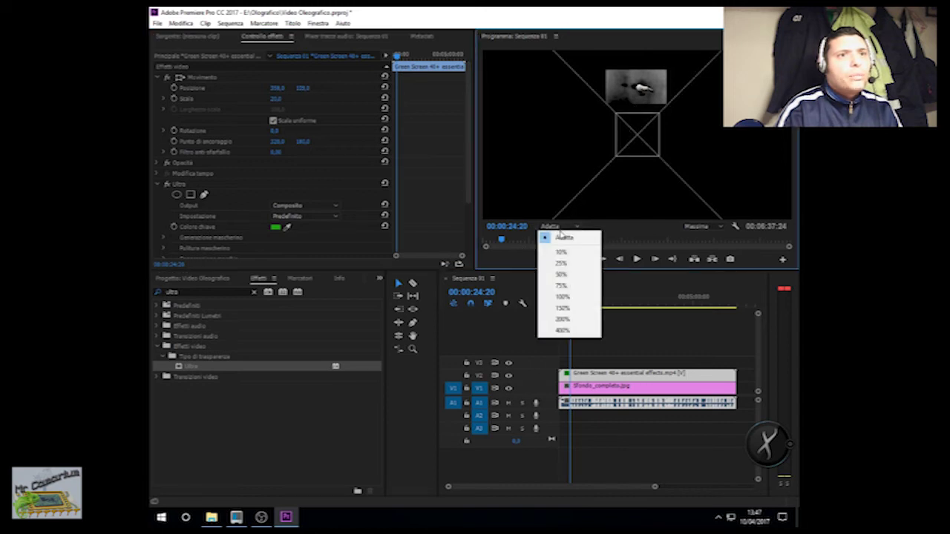
left_click(564, 298)
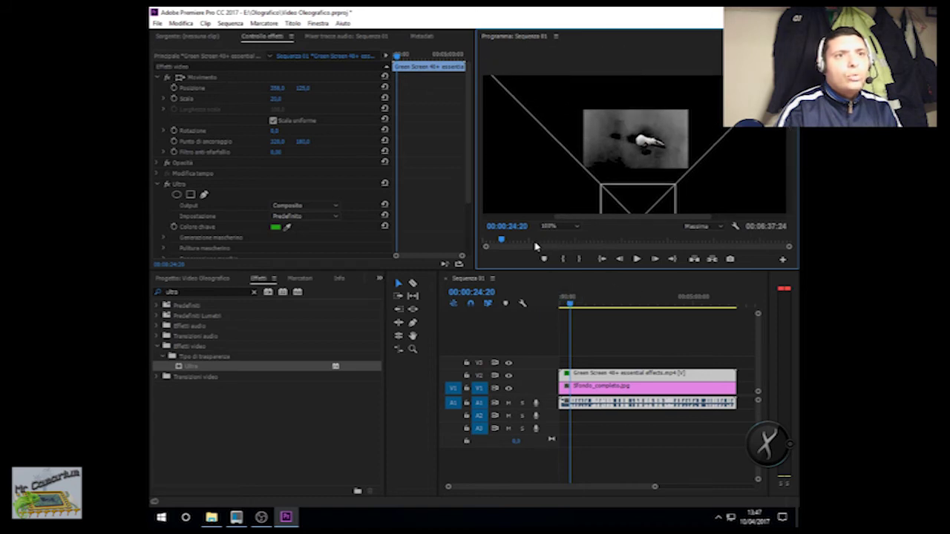
left_click(555, 226)
left_click(575, 311)
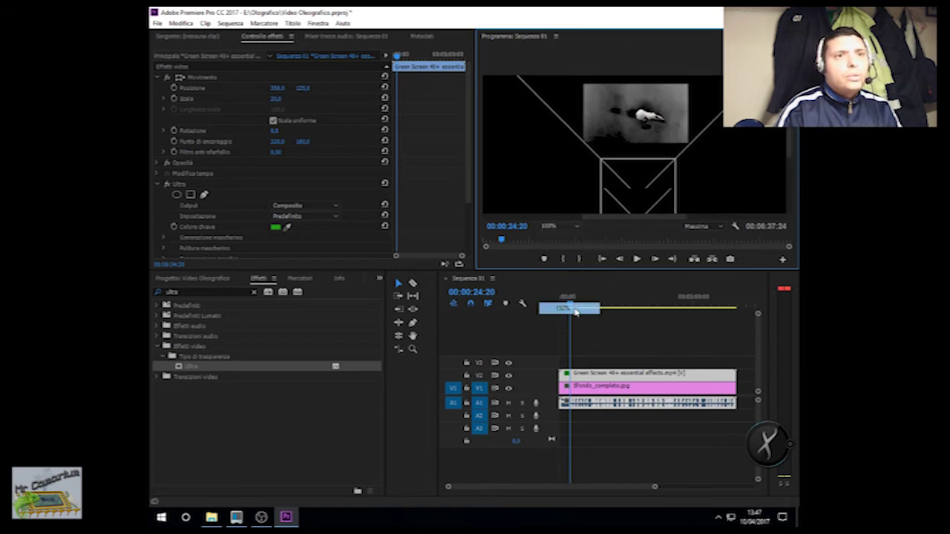
left_click(575, 311)
left_click_drag(791, 144, 788, 118)
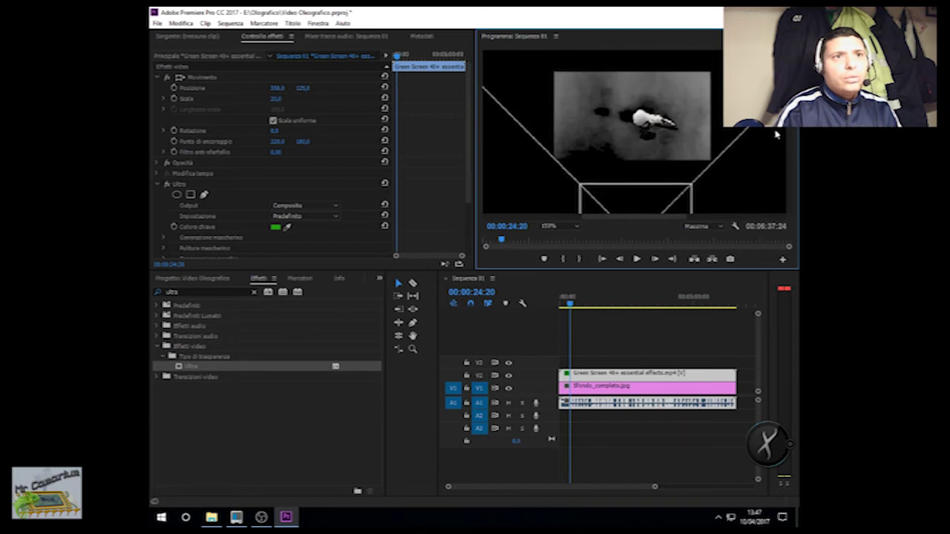
mouse_move(302, 89)
left_mouse_down()
mouse_move(254, 92)
mouse_move(282, 87)
left_mouse_up()
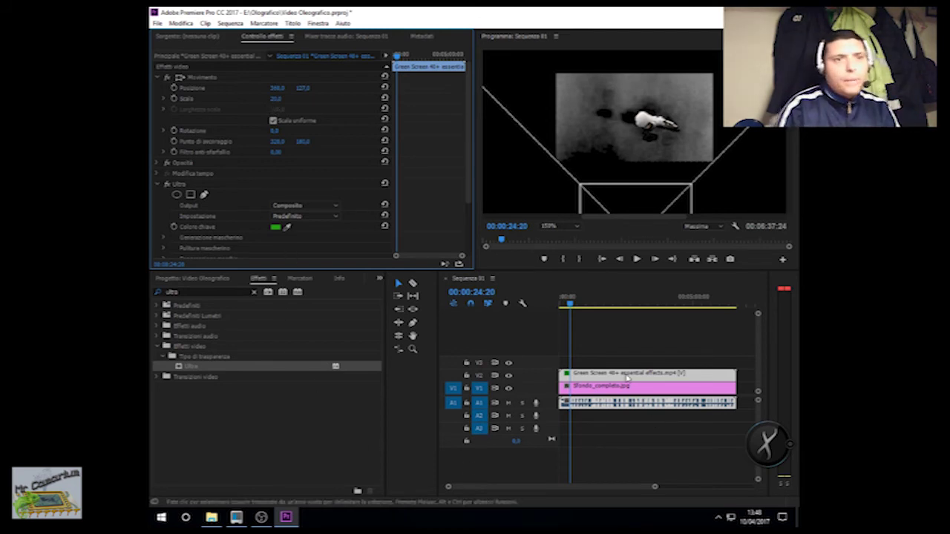
Copy the Green Screen effects clip and paste it onto track V3 instead of V1.
left_click(602, 381)
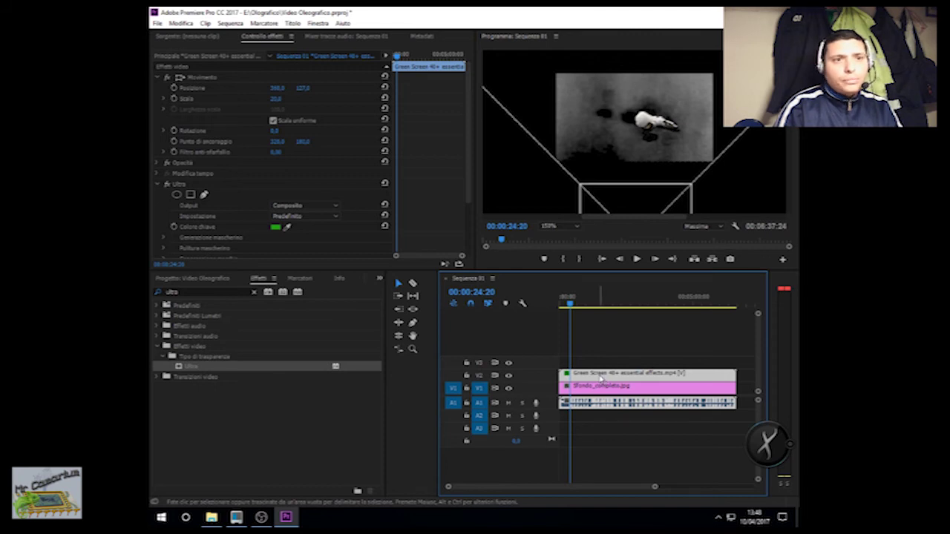
right_click(601, 377)
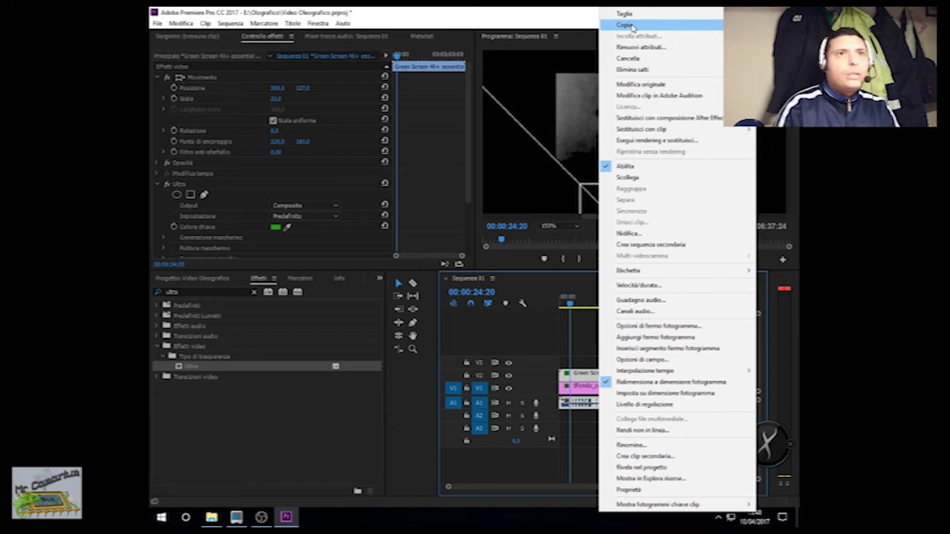
left_click(631, 26)
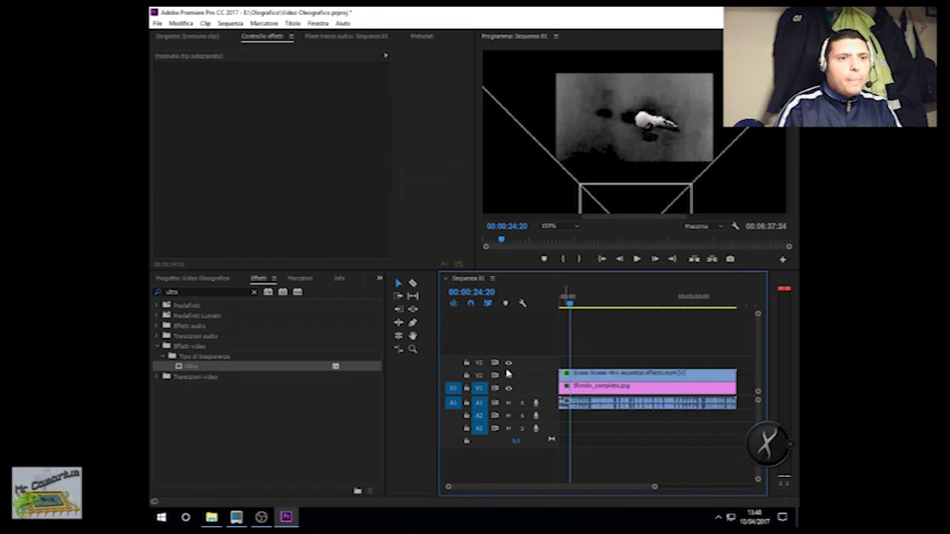
left_click(478, 389)
left_click(452, 389)
left_click(479, 364)
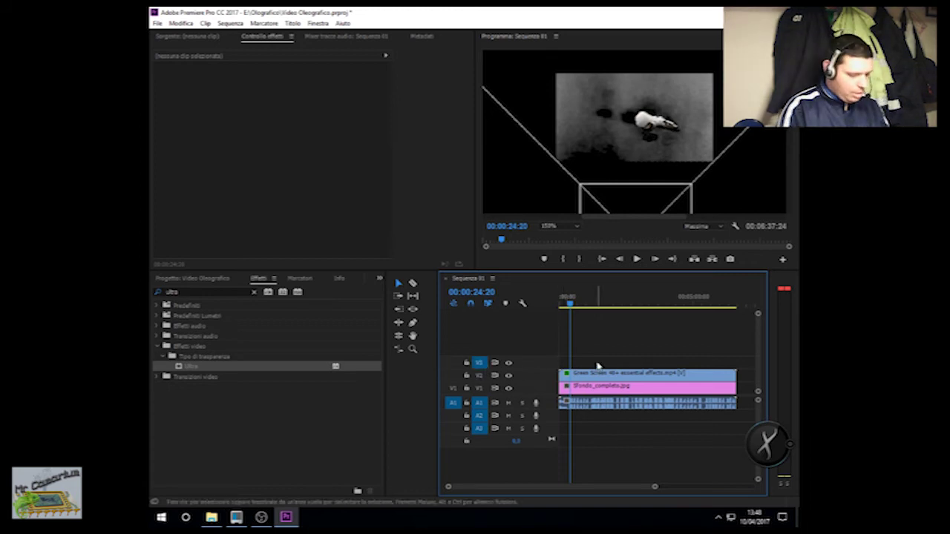
key("ctrl+v")
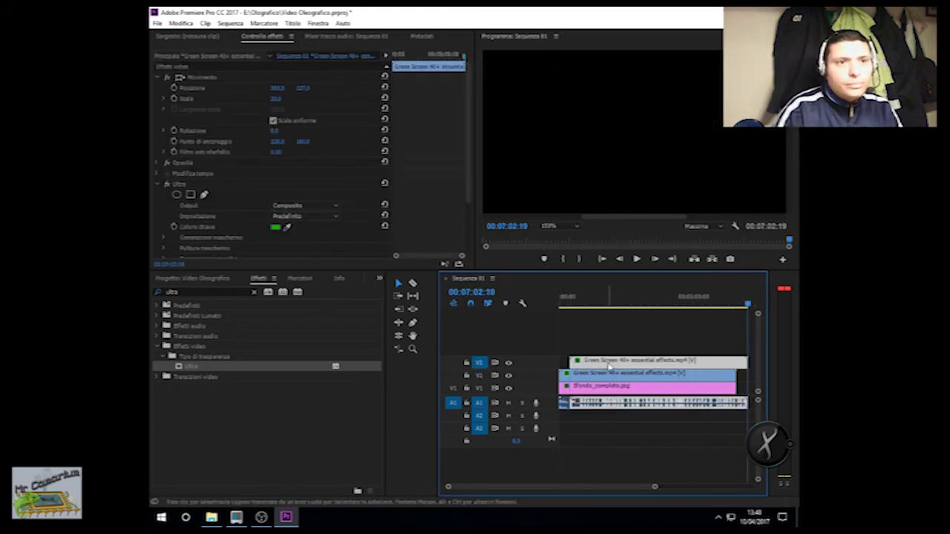
Align the V3 copy with the sequence start and unlink it from its audio (Scollega).
left_click_drag(605, 368, 595, 370)
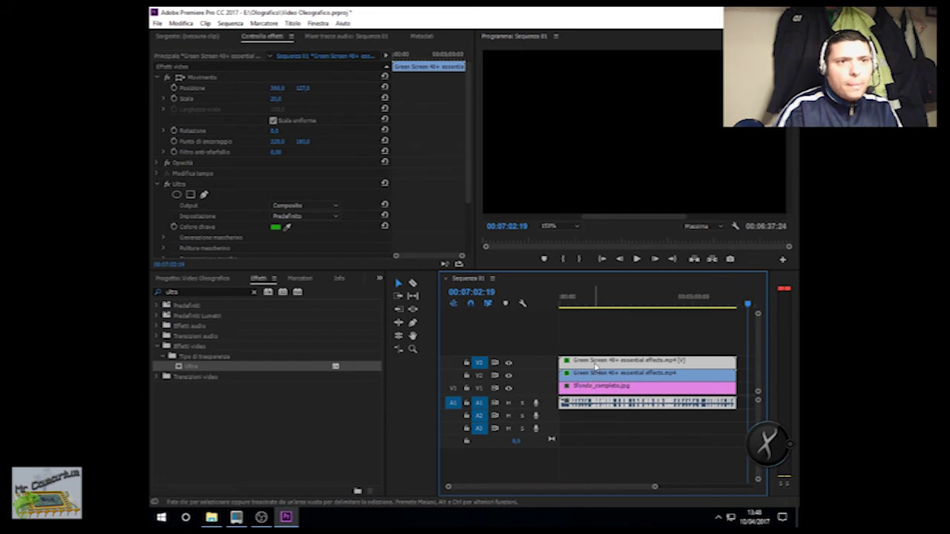
right_click(594, 366)
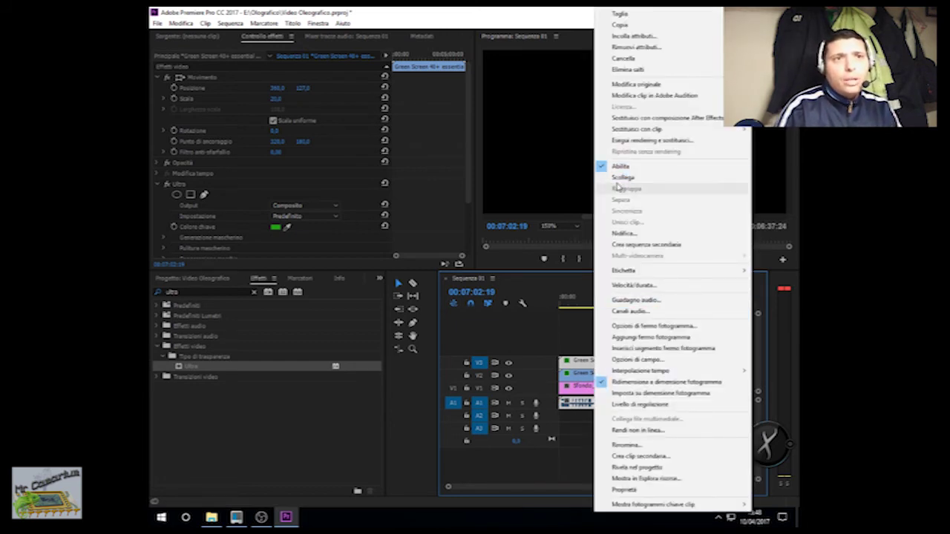
left_click(578, 406)
right_click(595, 363)
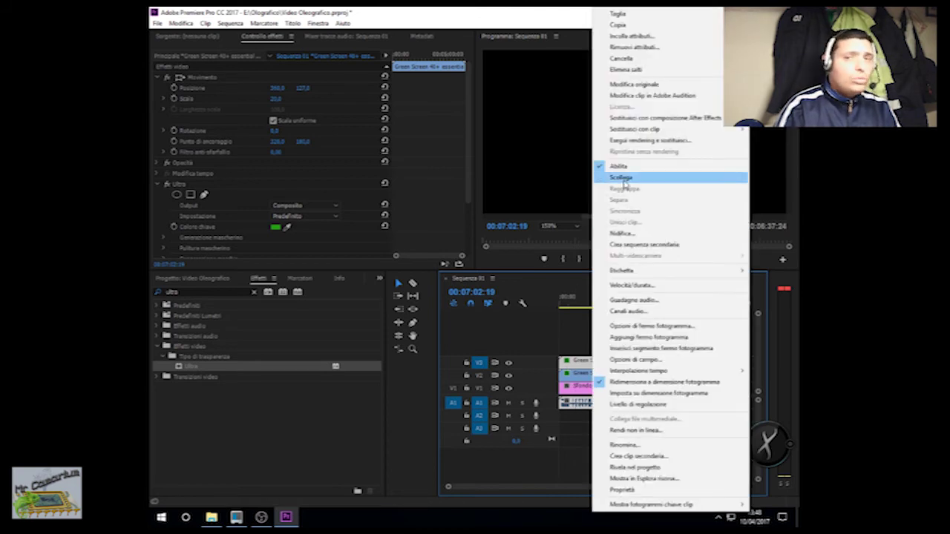
left_click(621, 179)
left_click(615, 405)
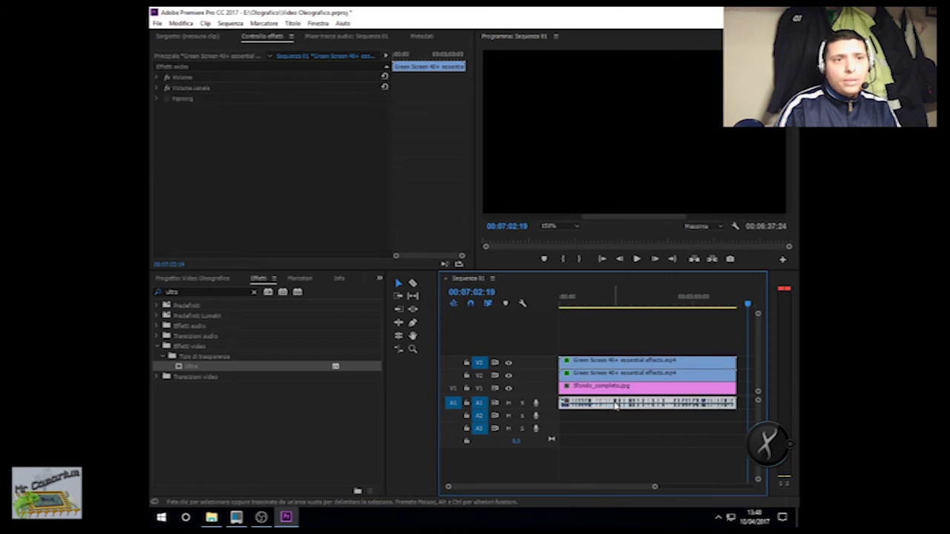
Delete the leftover A1 audio clip and add a new V4 video track.
key("Delete")
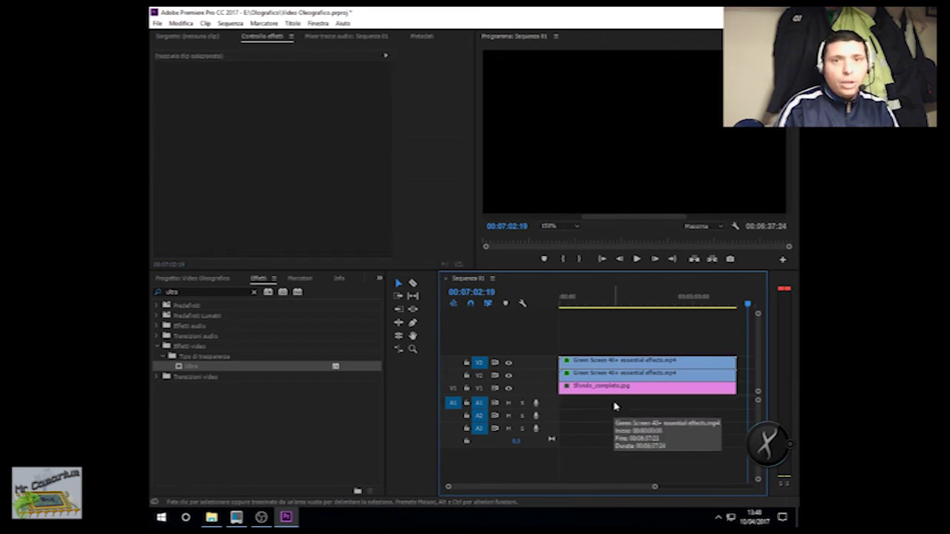
right_click(529, 364)
left_click(551, 384)
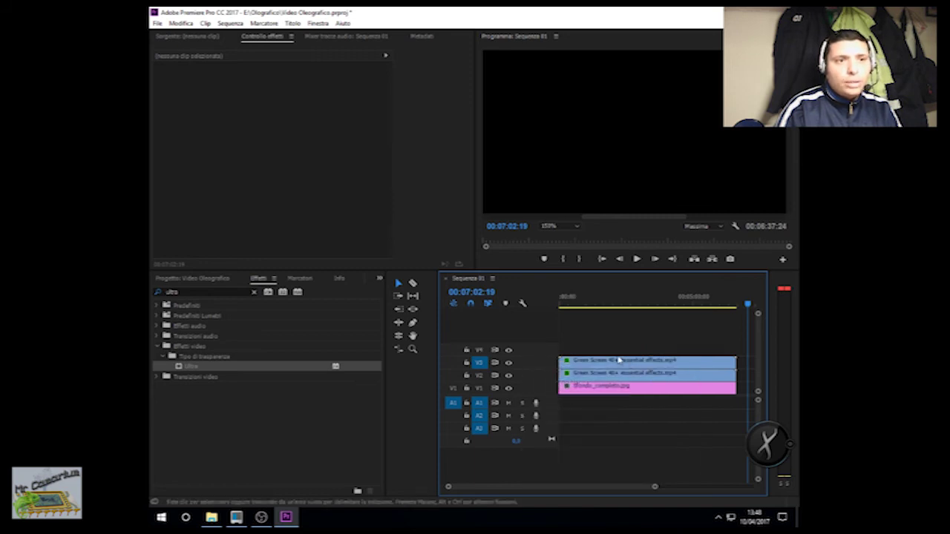
Target V4 for pasting and align its effects-clip copy at the sequence start.
left_click(478, 364)
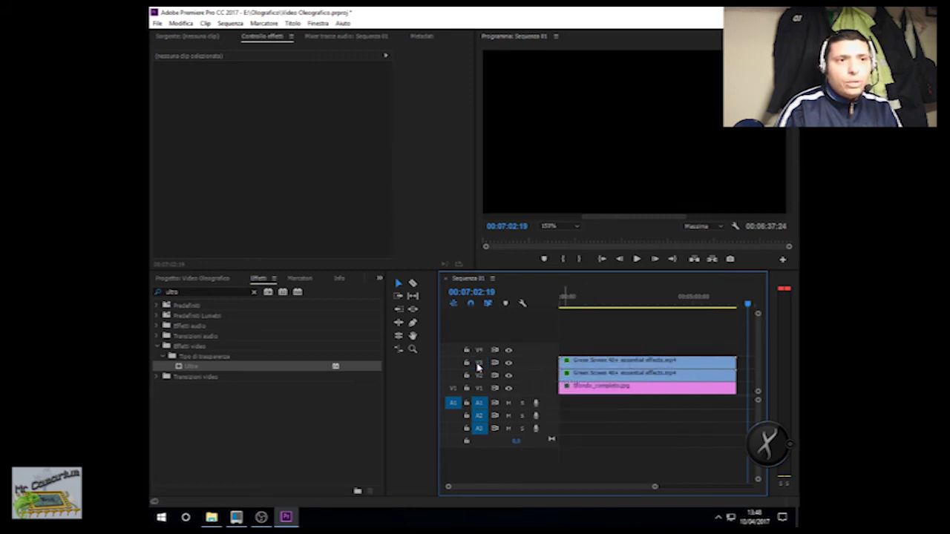
left_click(480, 351)
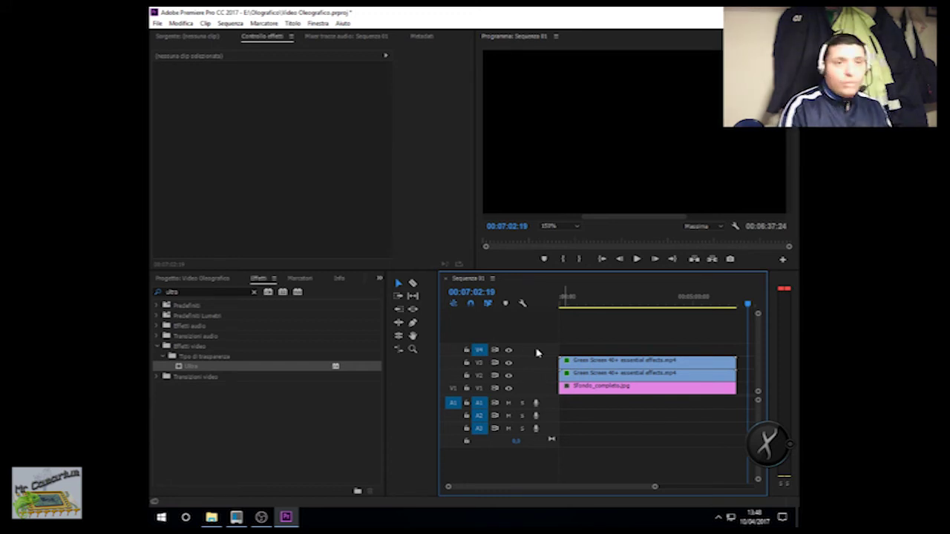
mouse_move(579, 488)
left_mouse_down()
mouse_move(524, 489)
mouse_move(567, 514)
mouse_move(541, 492)
left_mouse_up()
left_click_drag(695, 344, 611, 353)
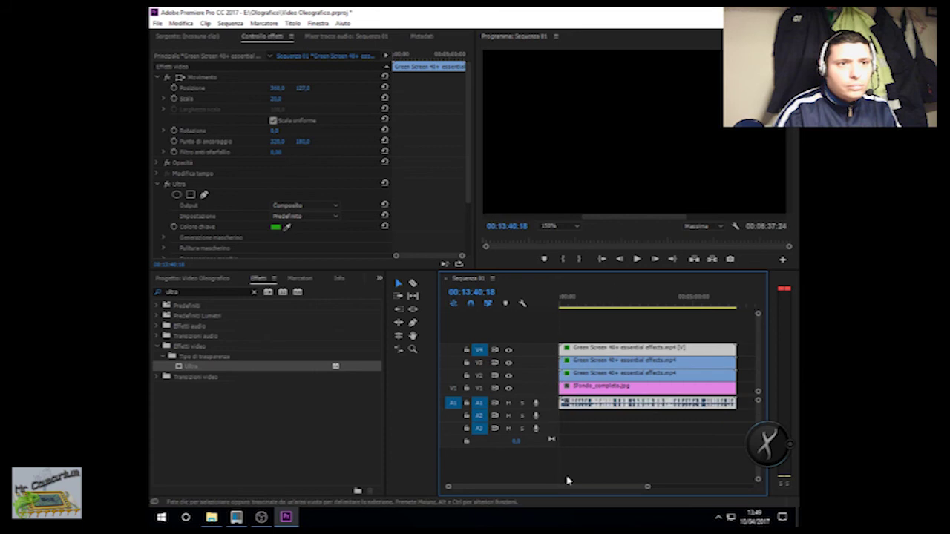
left_click_drag(646, 489, 653, 488)
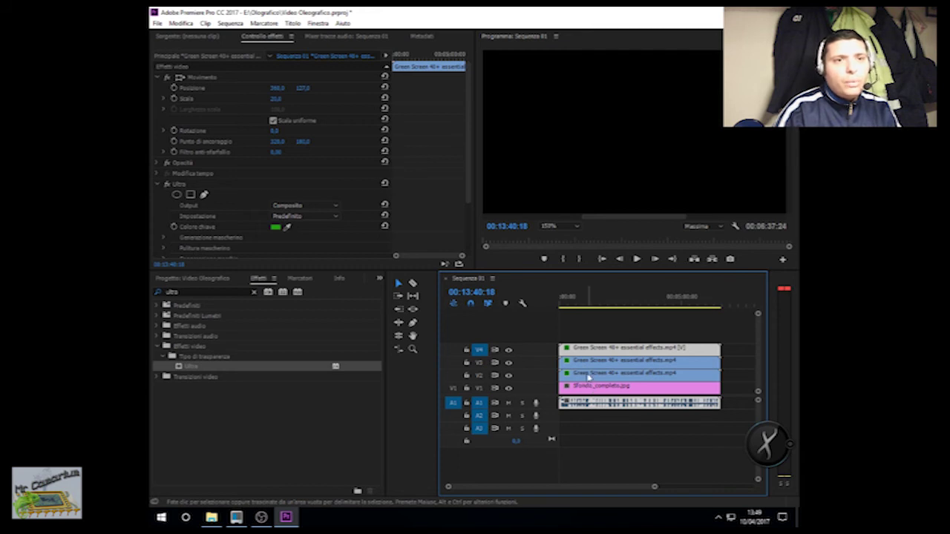
Add a new V5 video track and make it the paste target instead of V4.
left_click(479, 349)
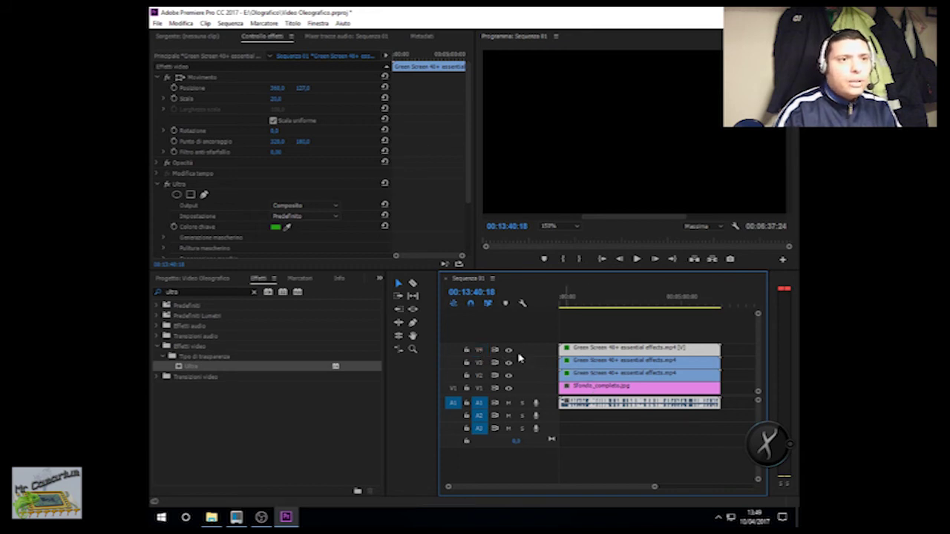
right_click(528, 354)
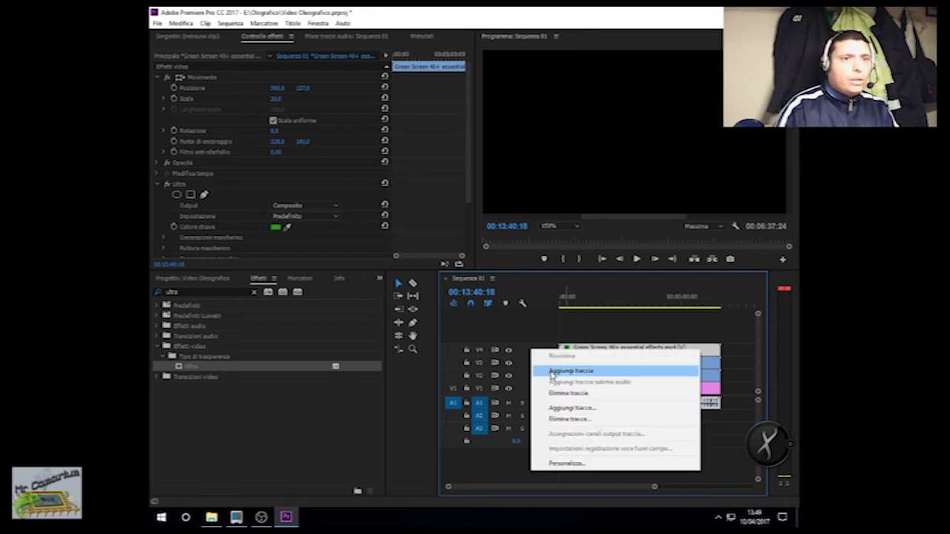
left_click(542, 366)
left_click(480, 339)
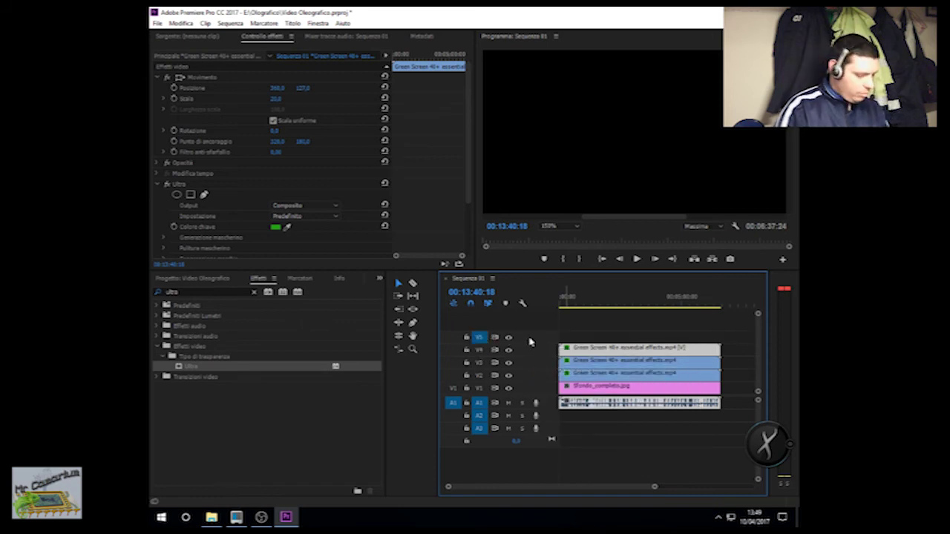
Paste another effects-clip copy onto V5 and align it with the others at the sequence start.
key("End")
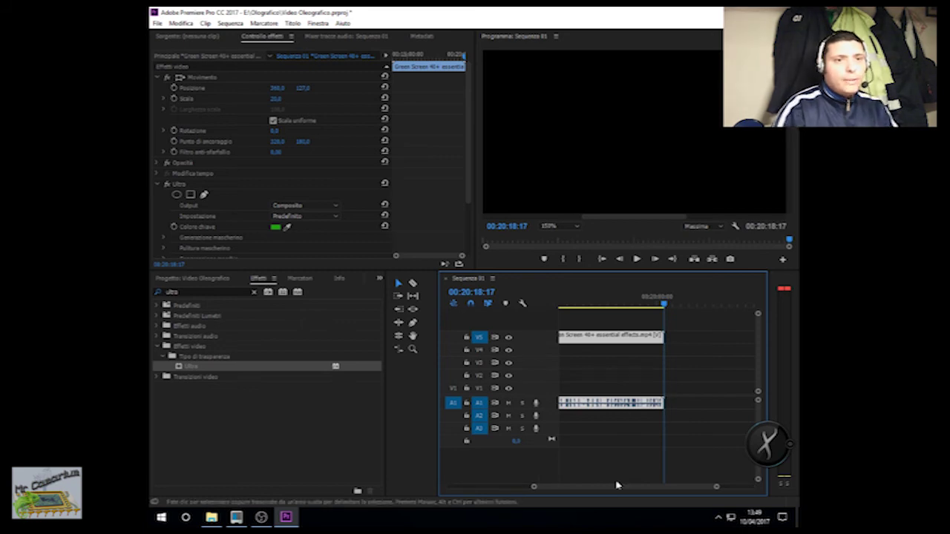
mouse_move(618, 492)
left_mouse_down()
mouse_move(575, 490)
mouse_move(661, 487)
left_mouse_up()
key("backslash")
mouse_move(716, 337)
left_mouse_down()
mouse_move(581, 336)
mouse_move(608, 337)
left_mouse_up()
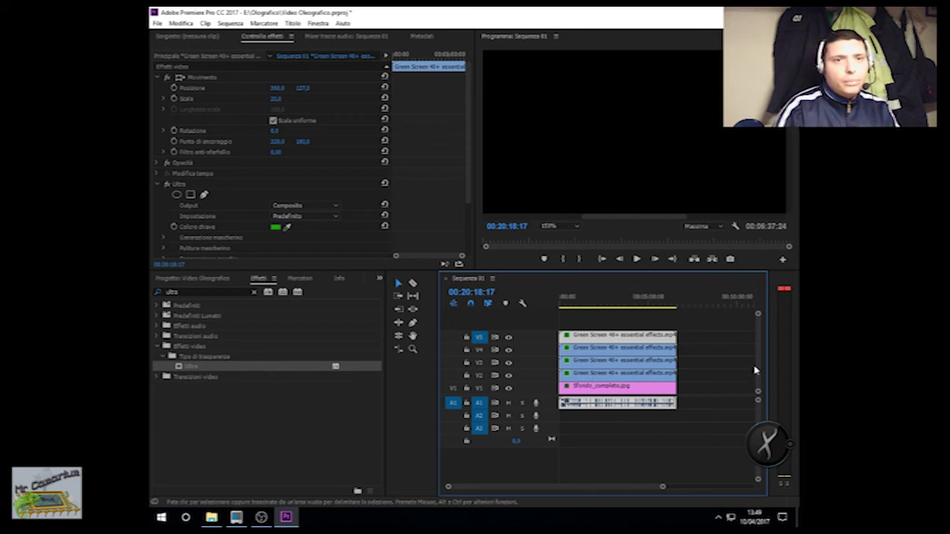
Rotate the V3 effects-clip copy by 90° in Effect Controls.
left_click(566, 297)
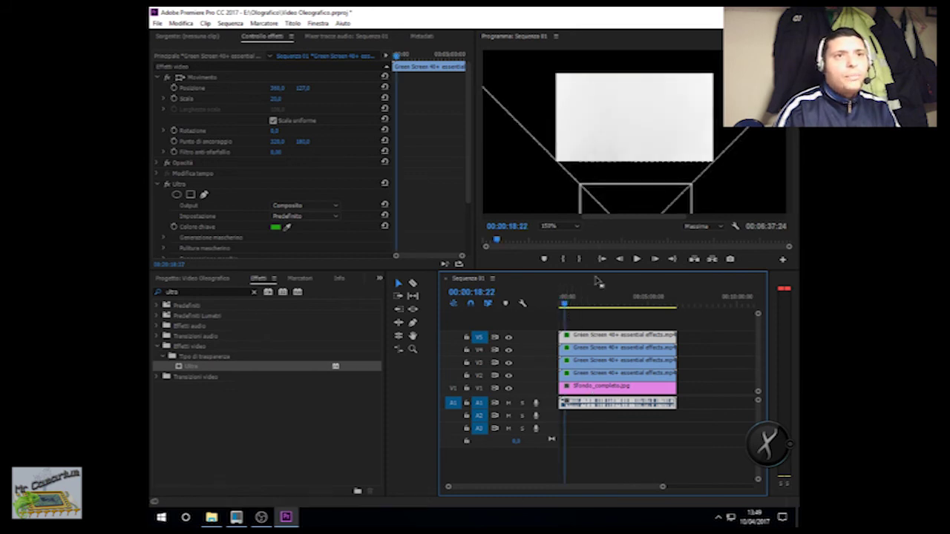
left_click(585, 377)
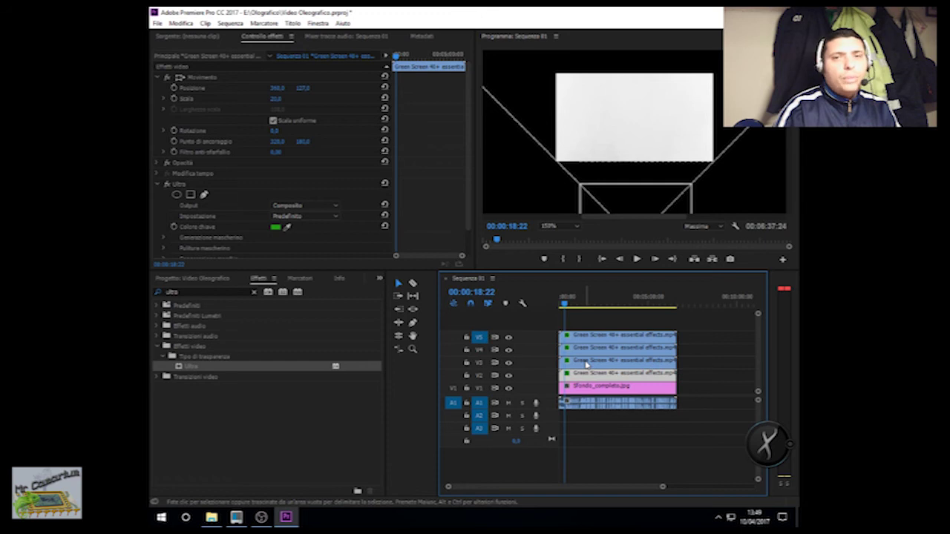
left_click(586, 365)
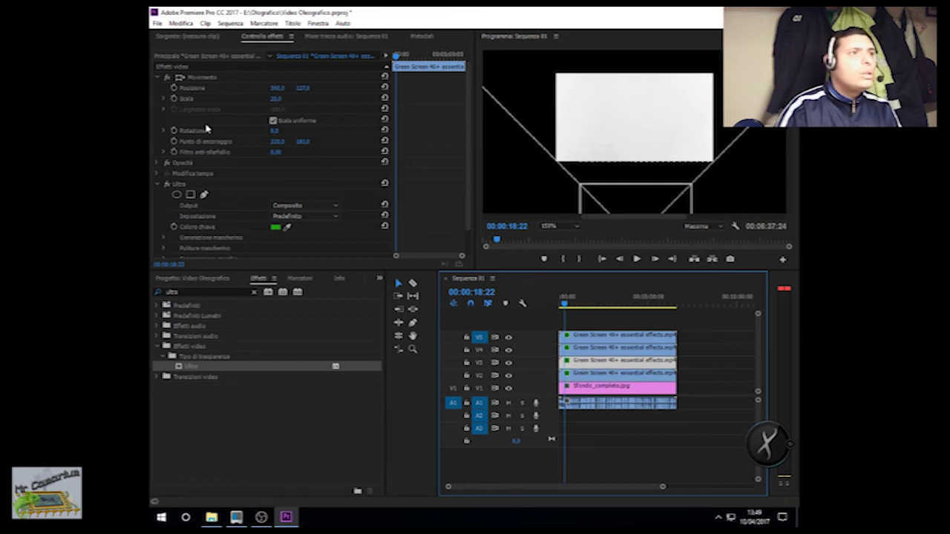
left_click(164, 130)
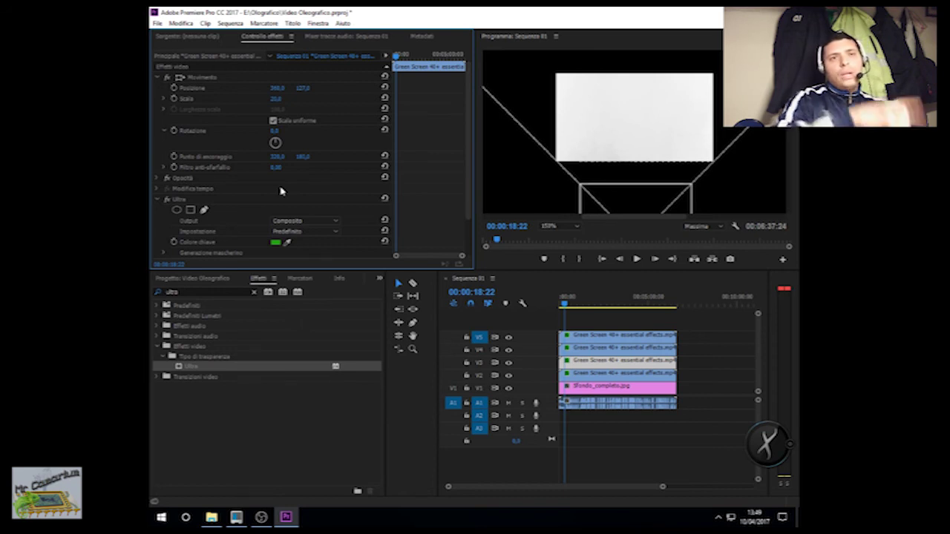
left_click(275, 130)
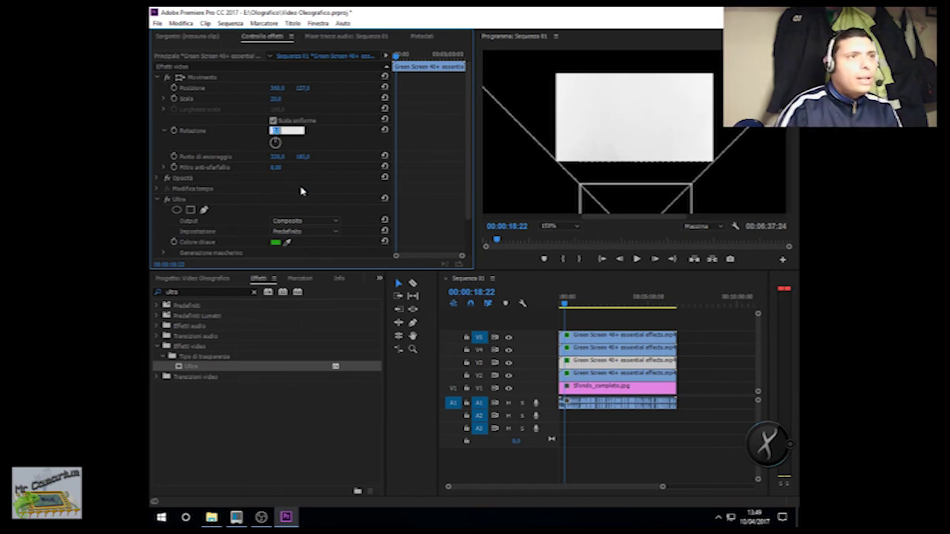
type("90")
key("Return")
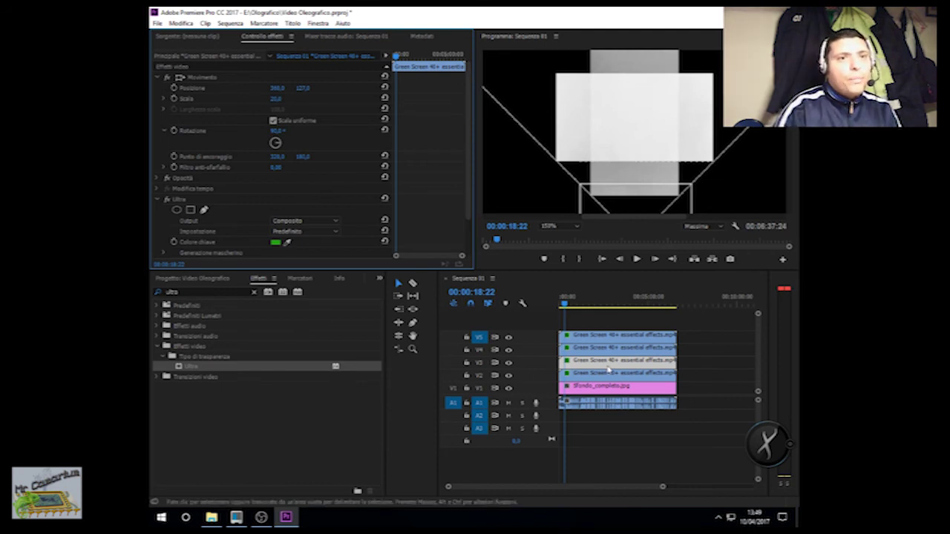
Move the rotated copy to position 470, 288, on the X-cross's right side.
scroll(634, 129, "down", 5)
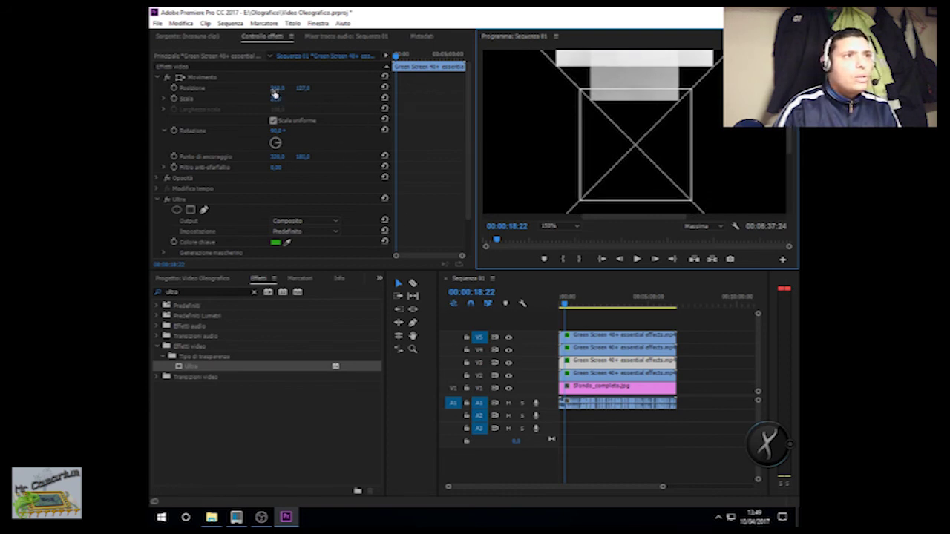
left_click_drag(276, 88, 385, 88)
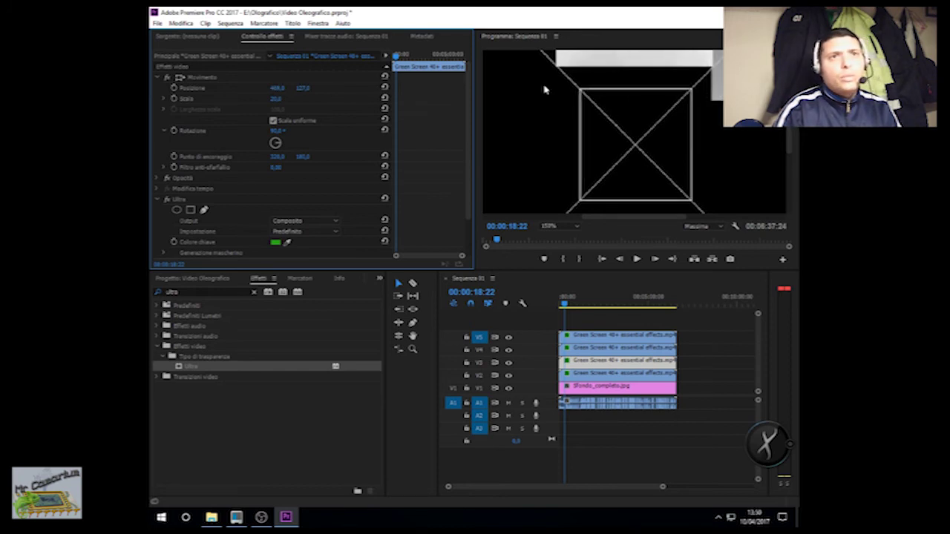
scroll(716, 112, "up", 5)
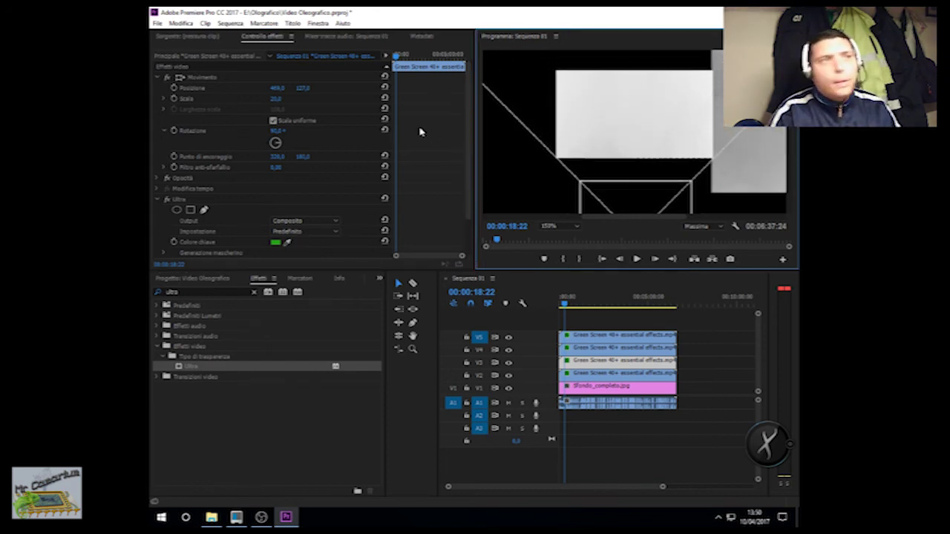
left_click(275, 90)
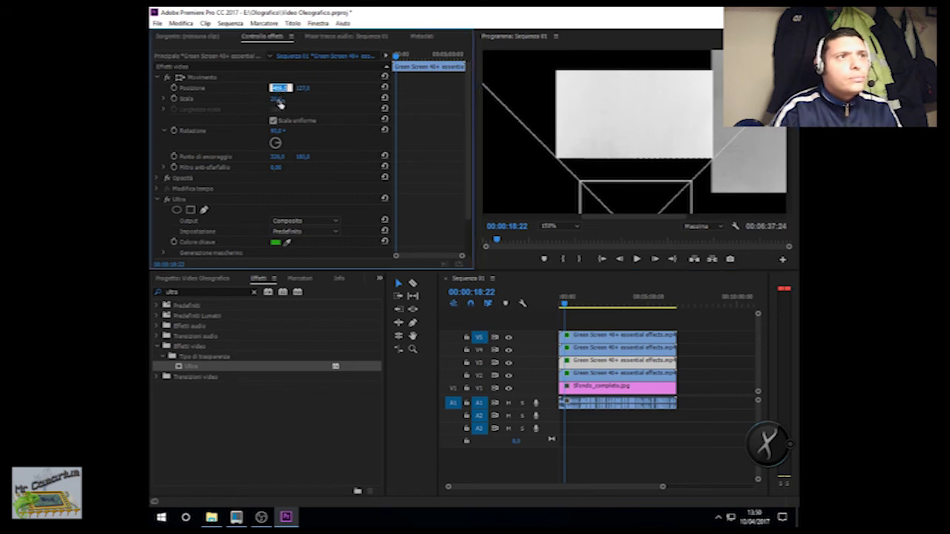
type("450")
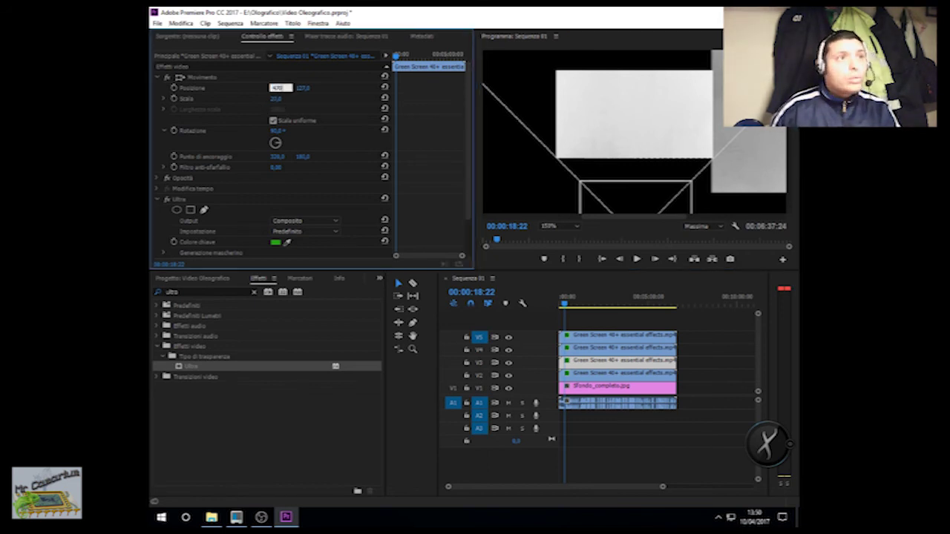
key("Return")
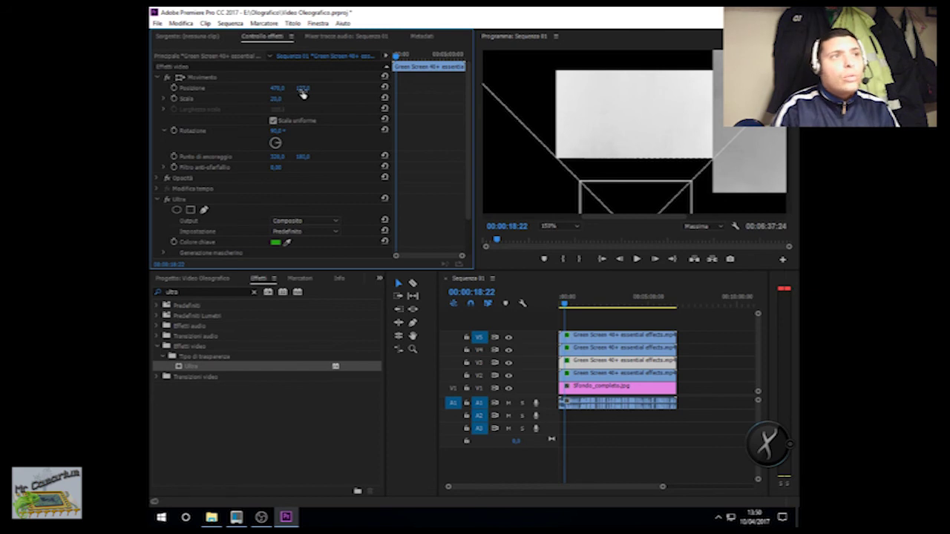
left_click_drag(302, 87, 356, 87)
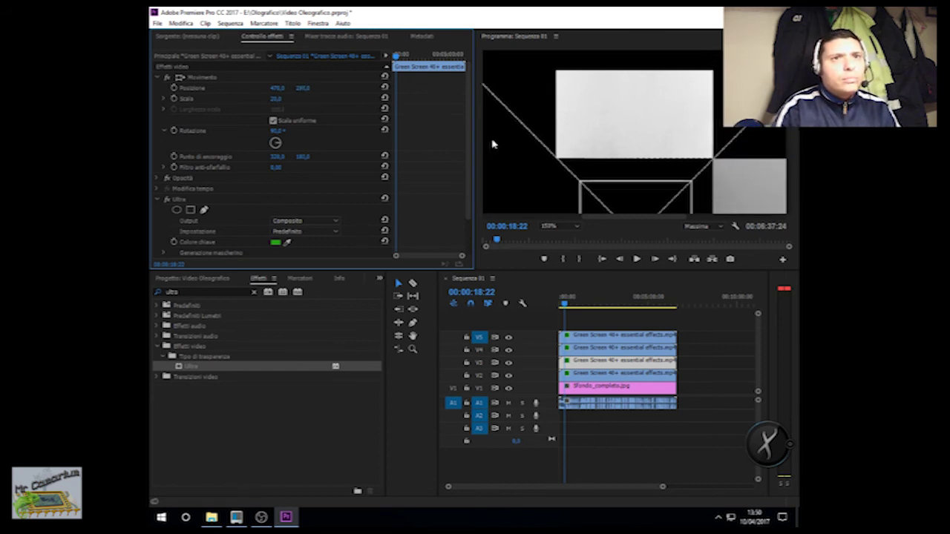
scroll(634, 132, "up", 3)
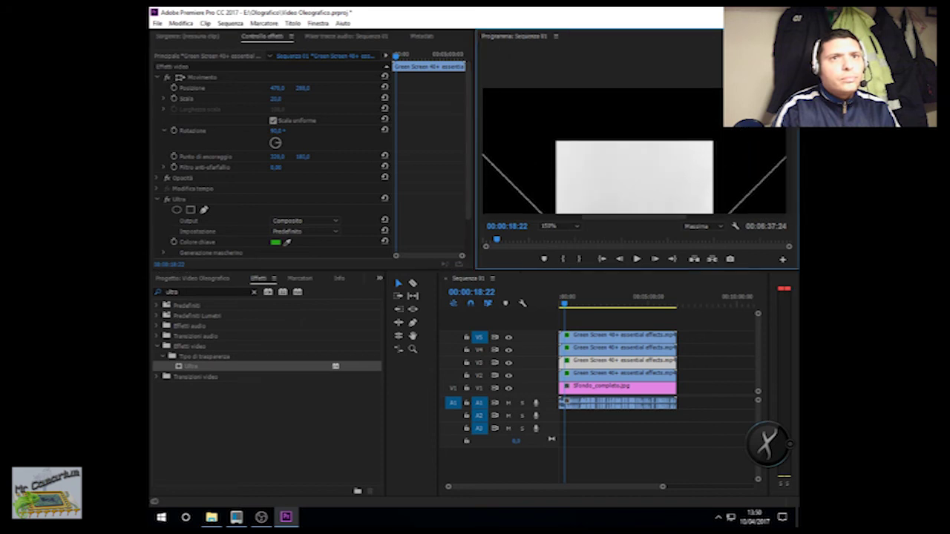
scroll(634, 132, "down", 3)
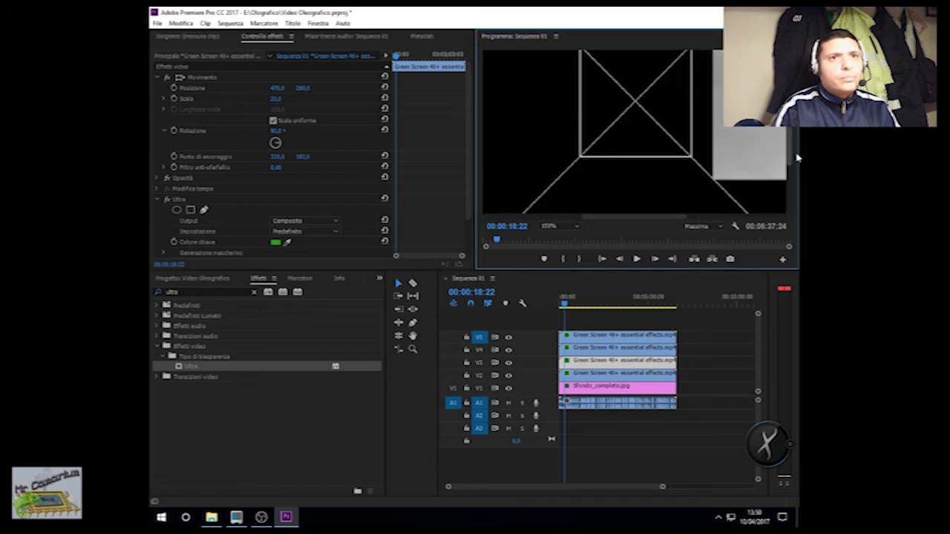
left_click(576, 353)
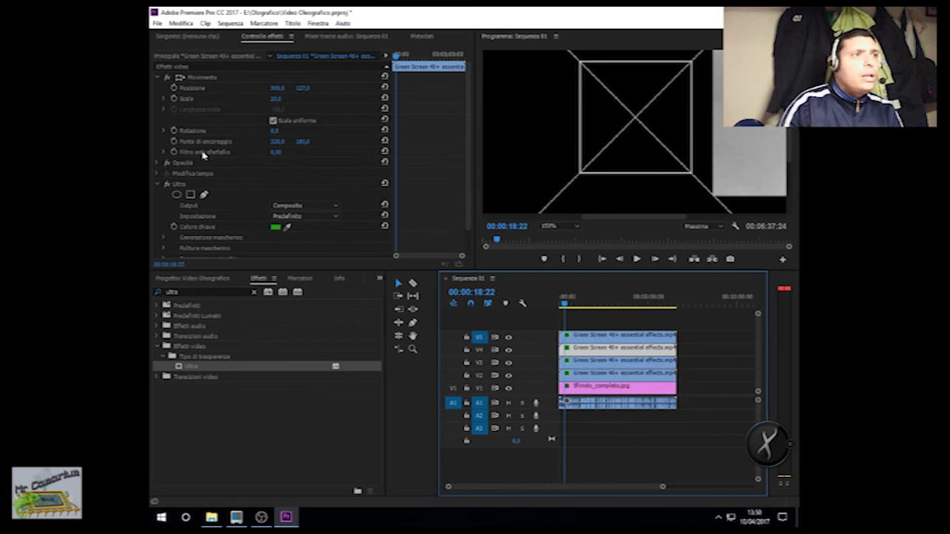
Rotate the V4 effects-clip copy by 180°.
left_click(165, 131)
left_click(274, 130)
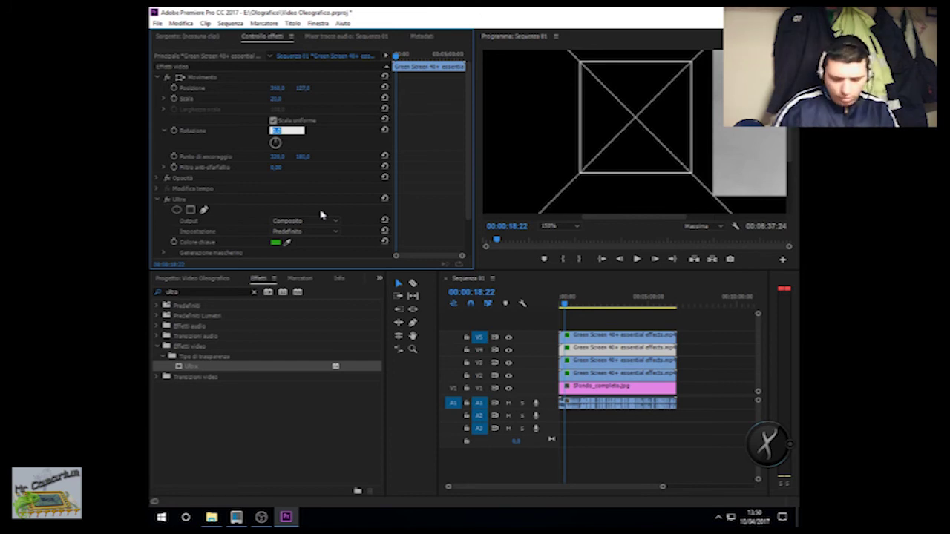
type("180")
left_click(324, 215)
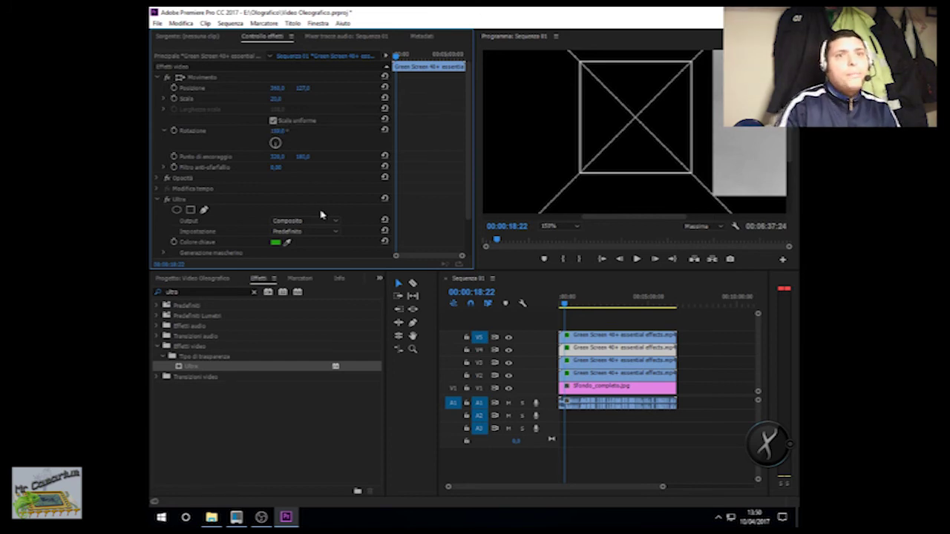
left_click(790, 158)
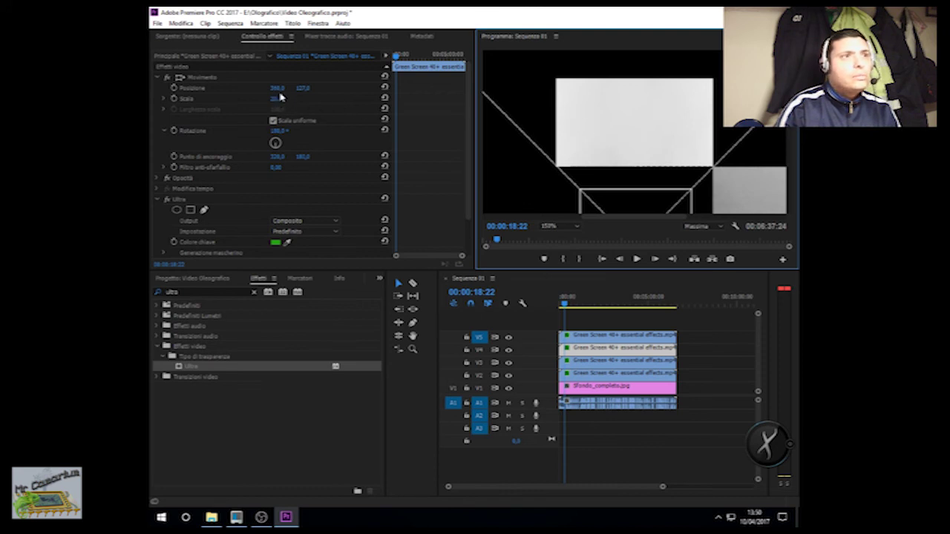
Move the V4 copy down to position 360, 440, below the X-cross square.
left_click_drag(276, 90, 277, 88)
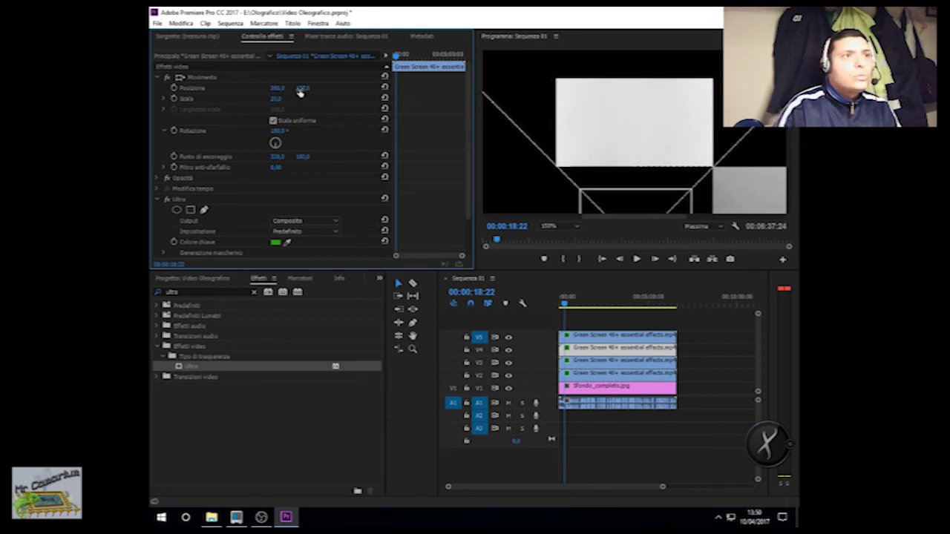
left_click_drag(302, 87, 434, 142)
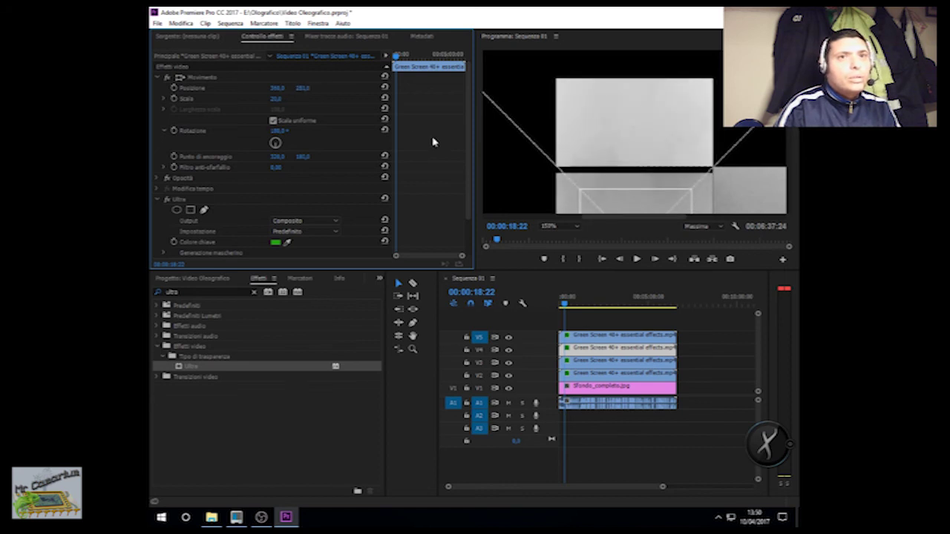
scroll(634, 133, "down", 5)
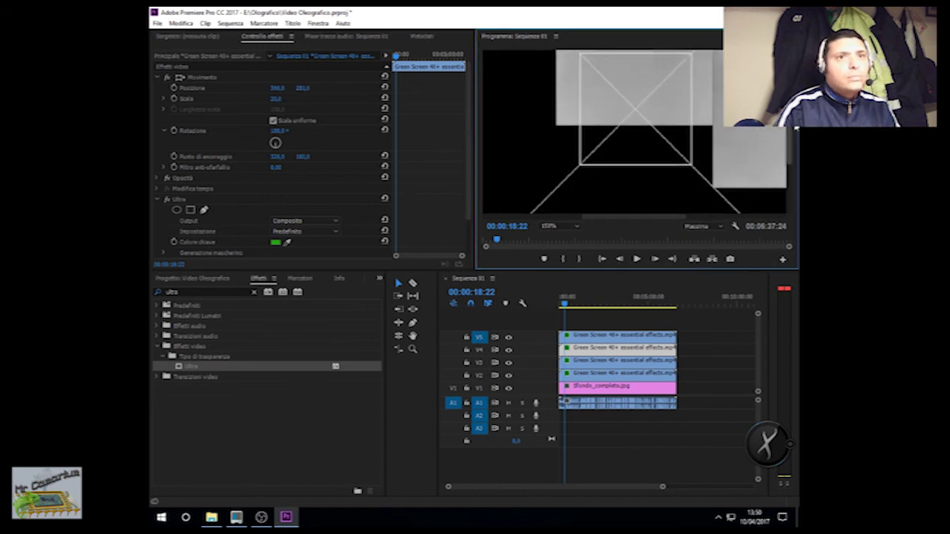
left_click_drag(302, 87, 416, 87)
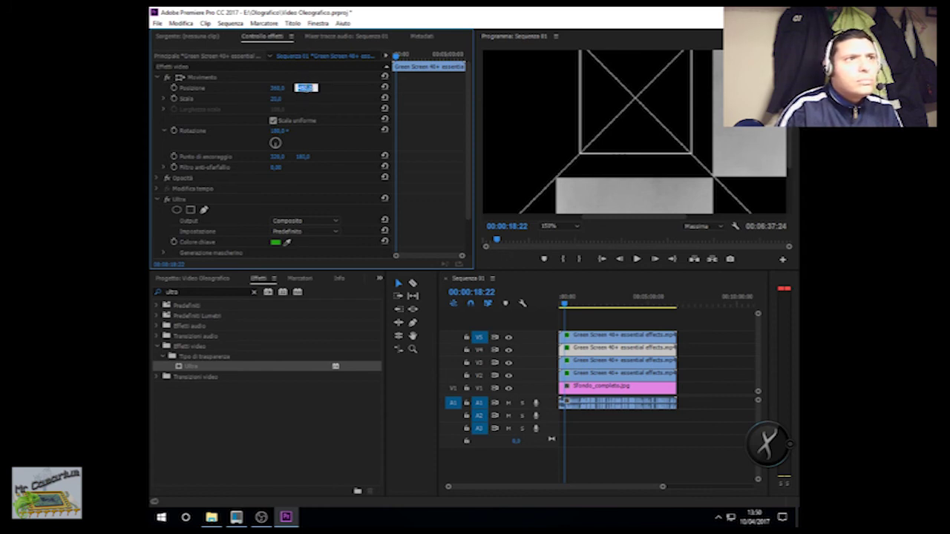
left_click(304, 87)
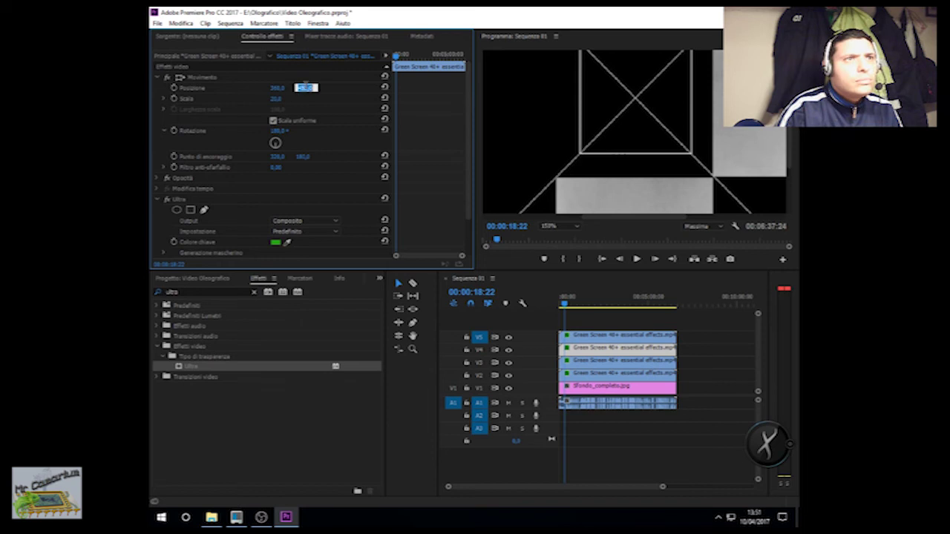
key("Return")
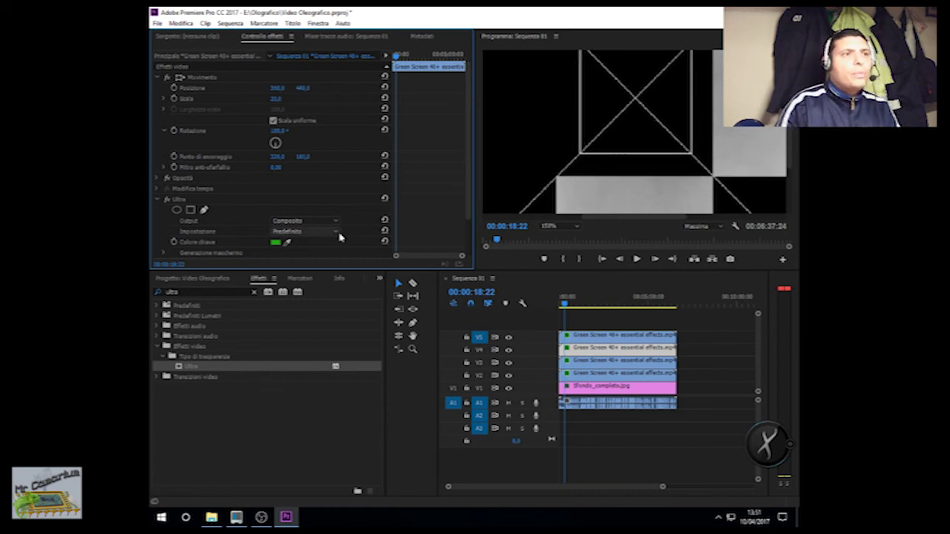
left_click_drag(788, 152, 790, 139)
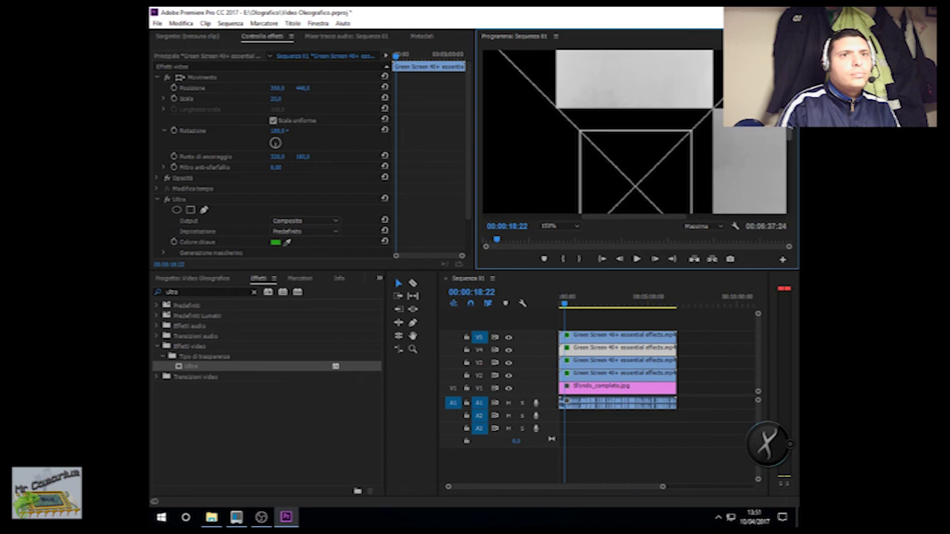
Select the V5 copy and its Scale value, then bring up Windows search for the calculator.
left_click(598, 335)
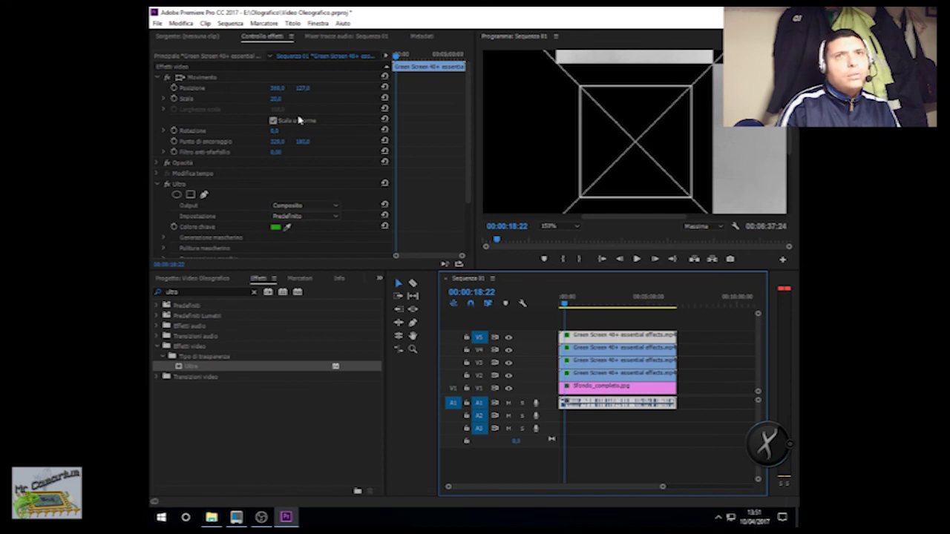
left_click(282, 98)
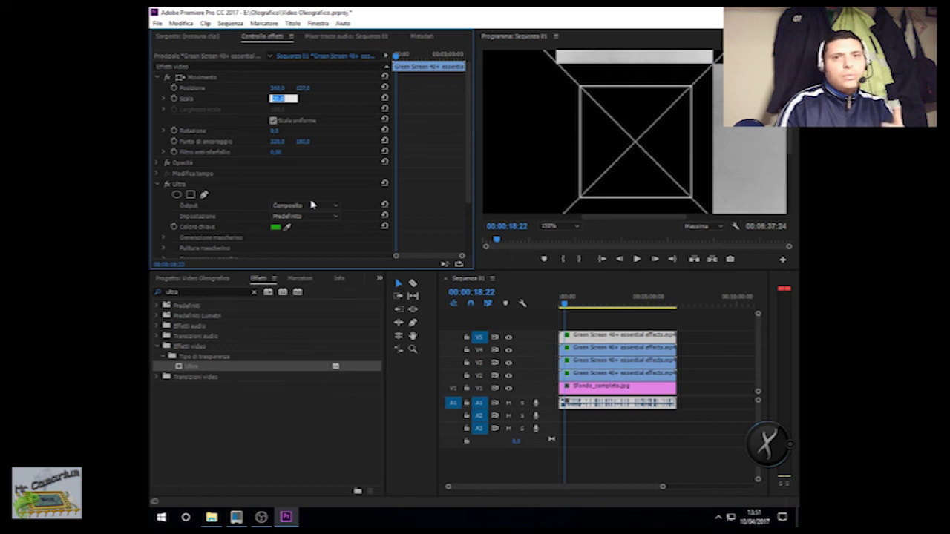
left_click(186, 517)
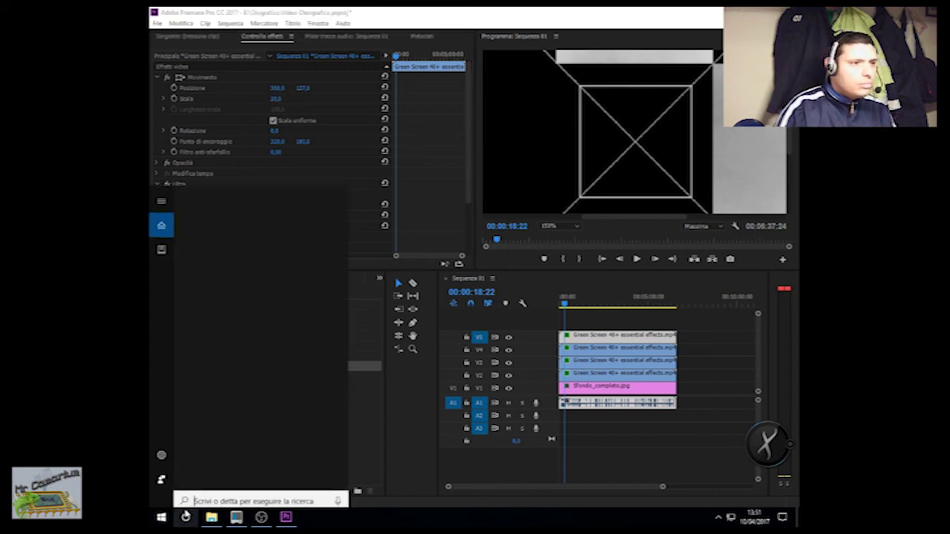
Compute 180 + 90 = 270 in Calcolatrice, then close it and return to the timeline.
type("calco")
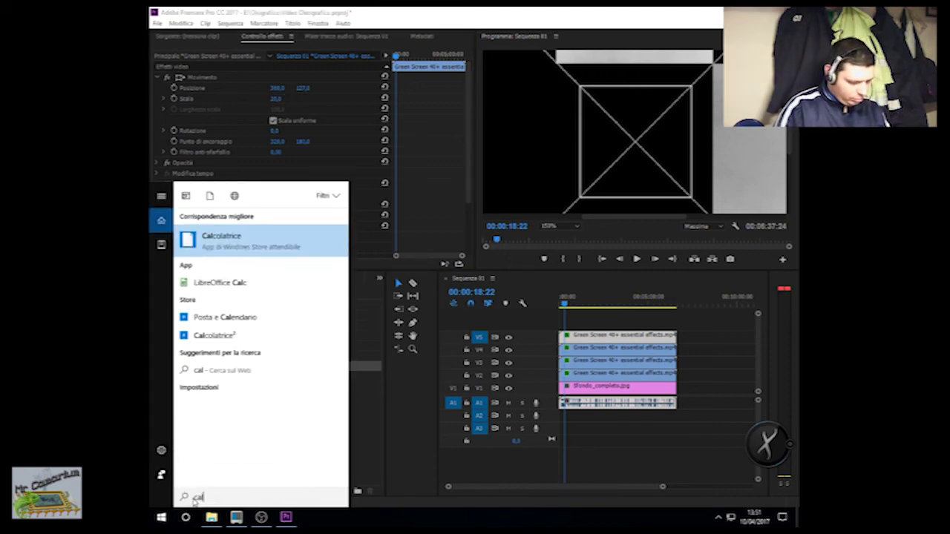
left_click(250, 240)
type("180+90")
key("Return")
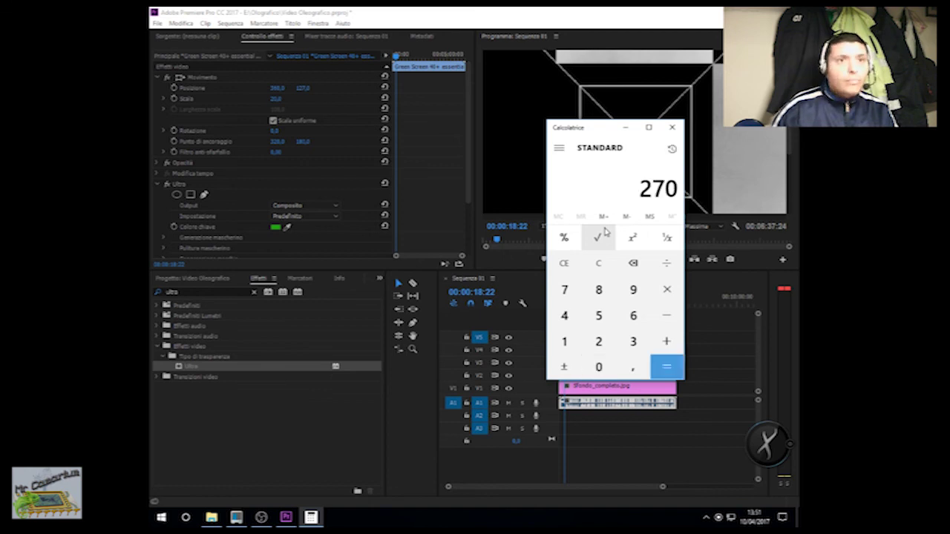
left_click(672, 126)
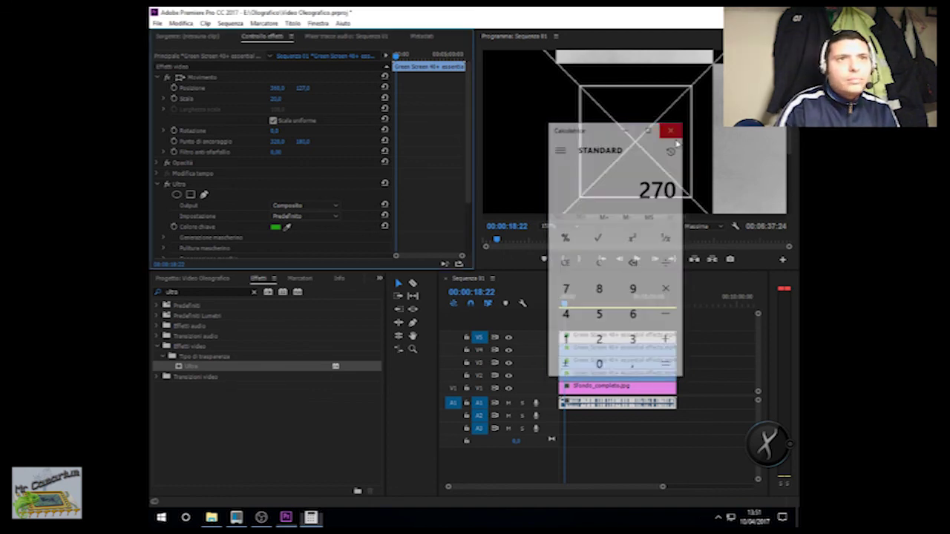
left_click(629, 343)
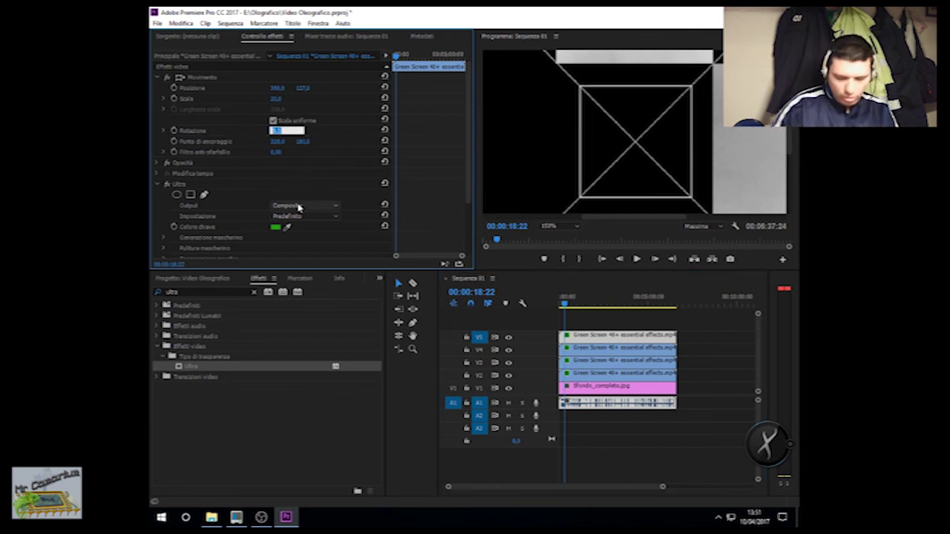
Rotate the V5 copy 270° and move it to about X 251, Y 288, left of the cross.
type("270")
key("Return")
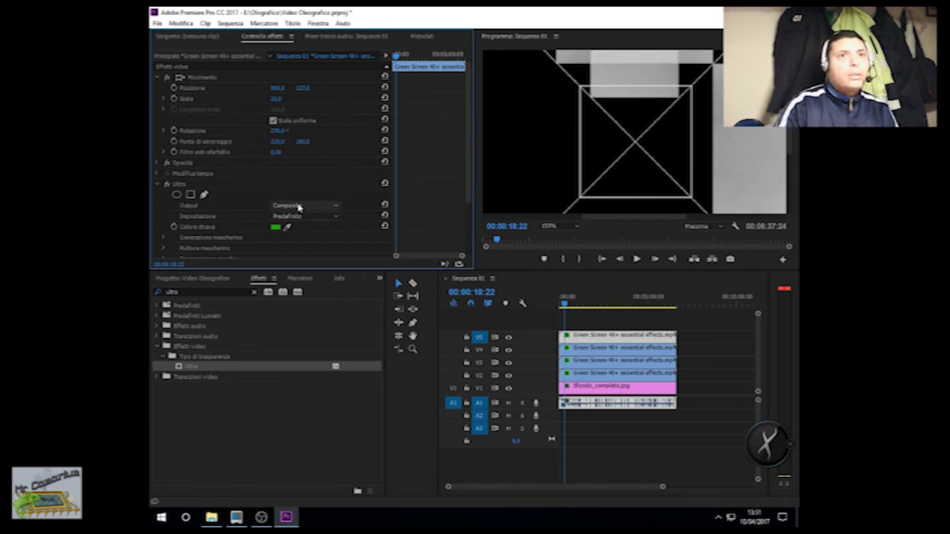
left_click_drag(277, 88, 222, 88)
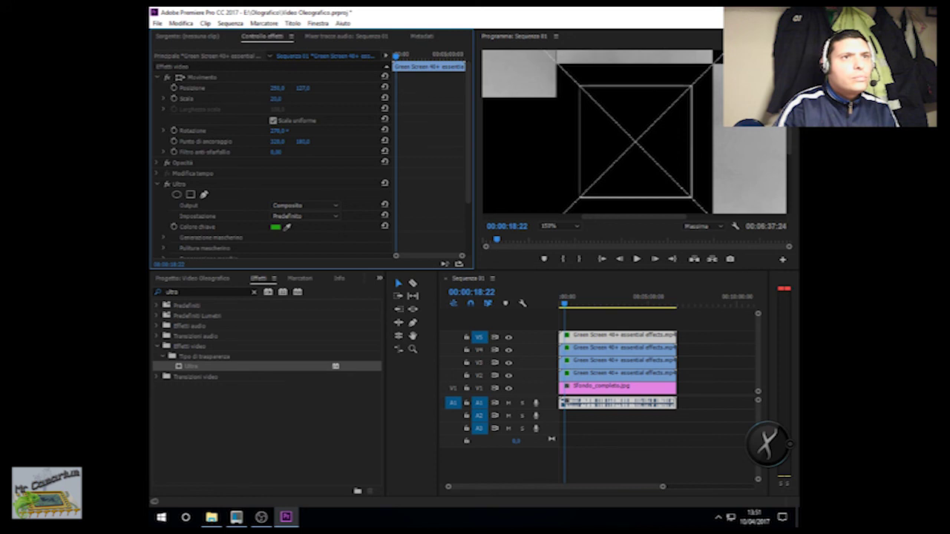
left_click_drag(302, 88, 339, 88)
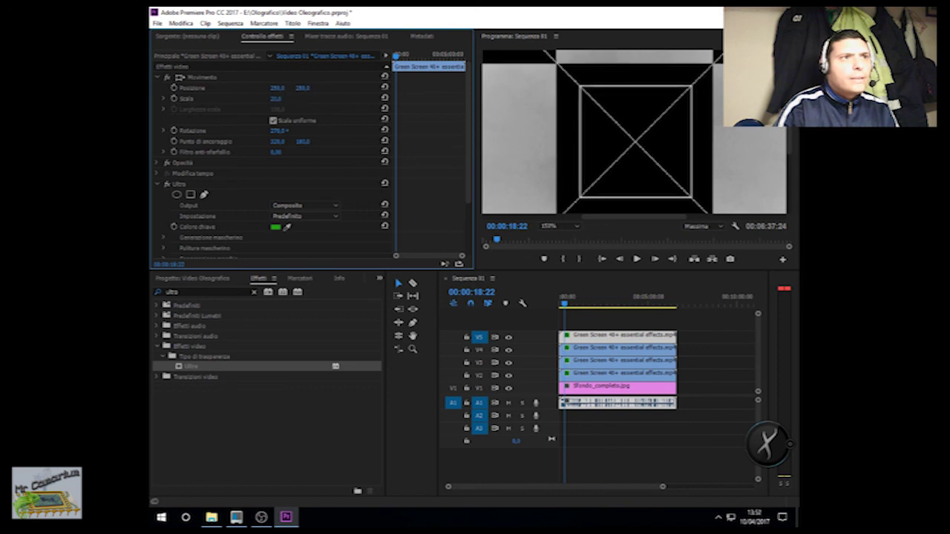
left_click(281, 97)
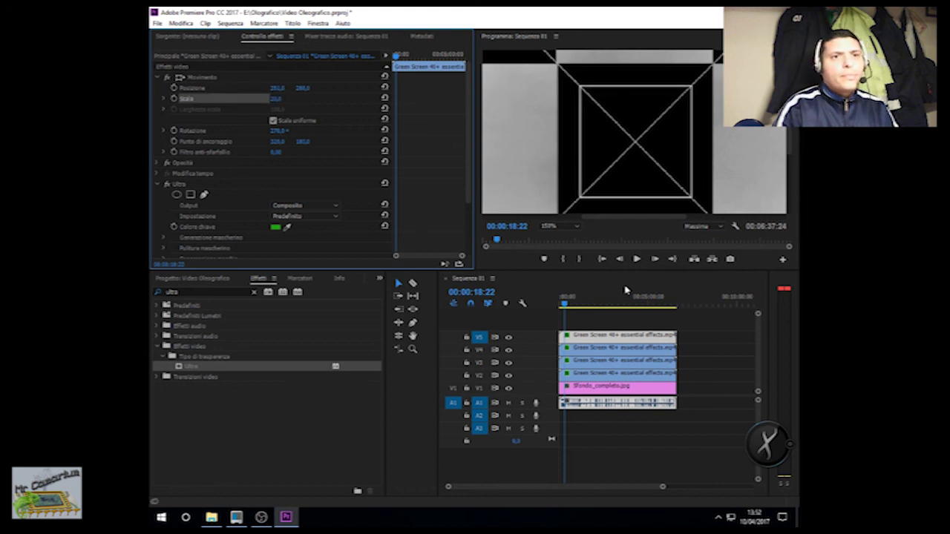
Set the Program monitor zoom to Adatta and play Sequenza 01 from the start.
left_click(549, 225)
left_click(558, 239)
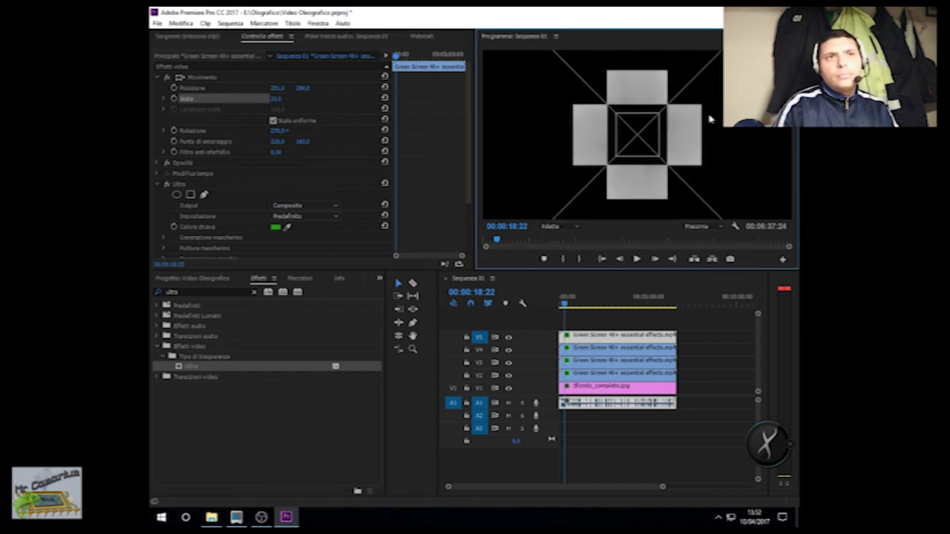
left_click(601, 259)
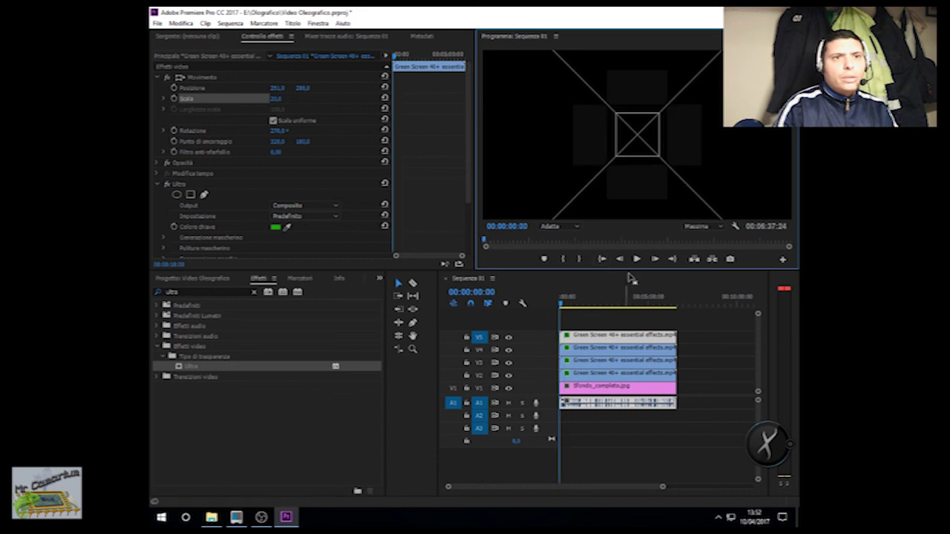
left_click(637, 259)
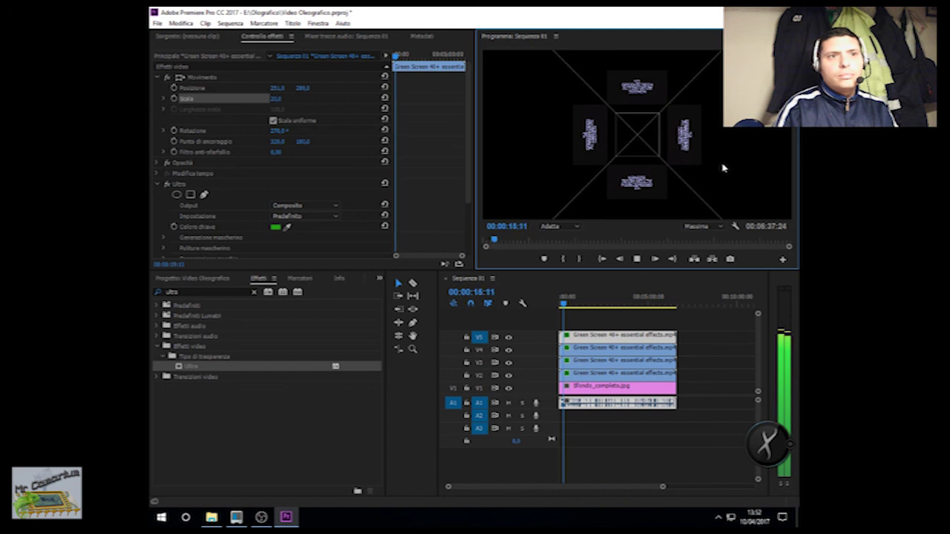
Resume playback from about 1:41, then stop and return the playhead to the start.
left_click(591, 307)
left_click(636, 259)
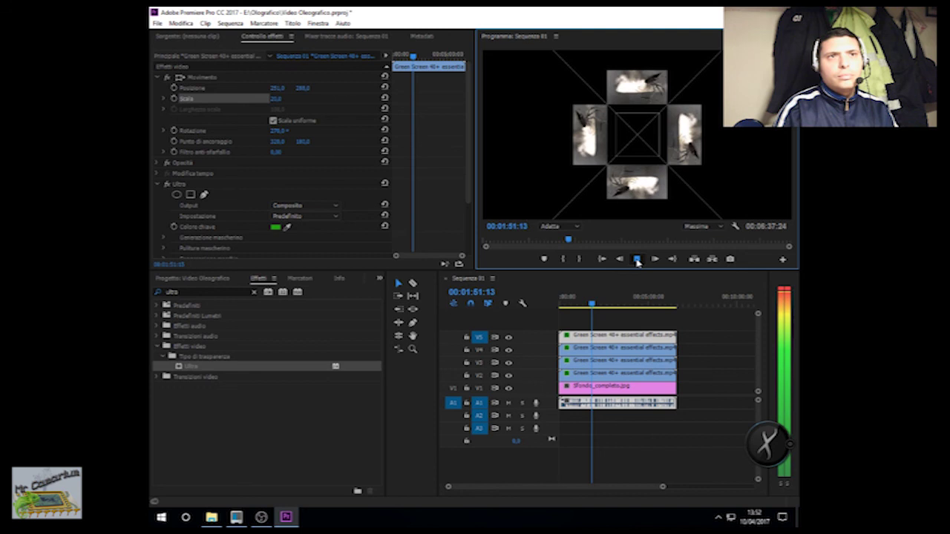
left_click(636, 259)
left_click(602, 259)
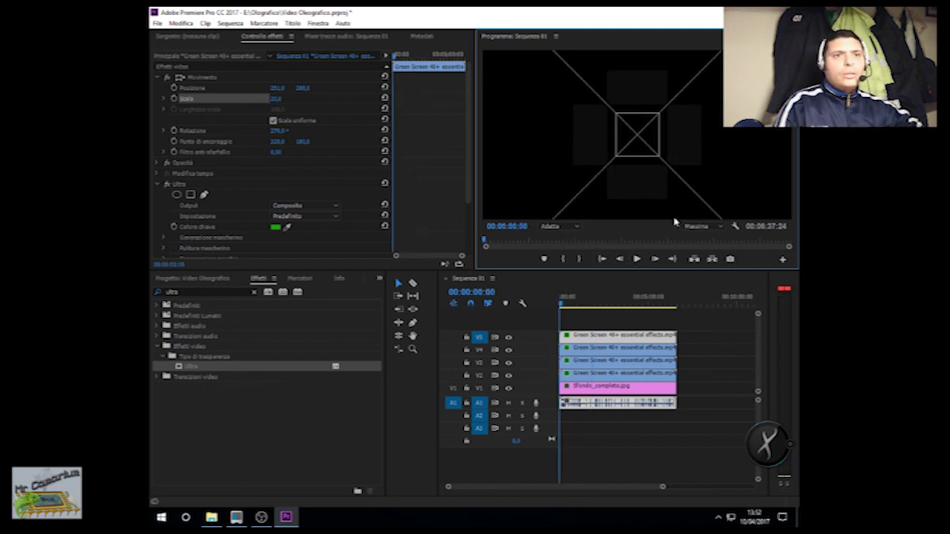